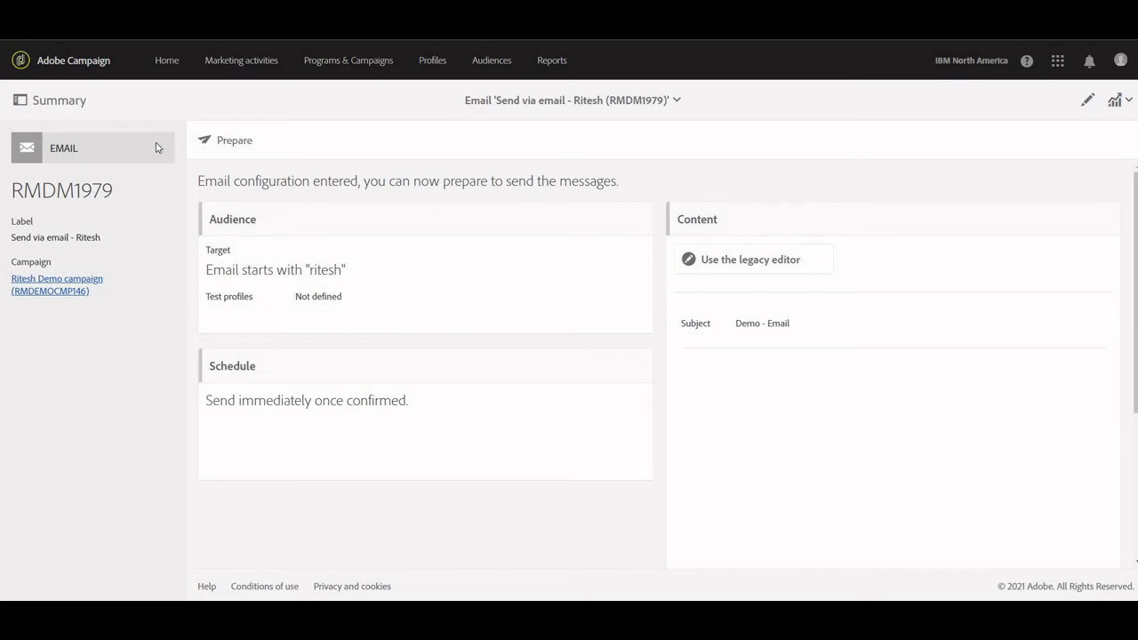
# Open the email's content for editing and set its subject to "Hello this offer is just for you!".
pyautogui.click(758, 417)
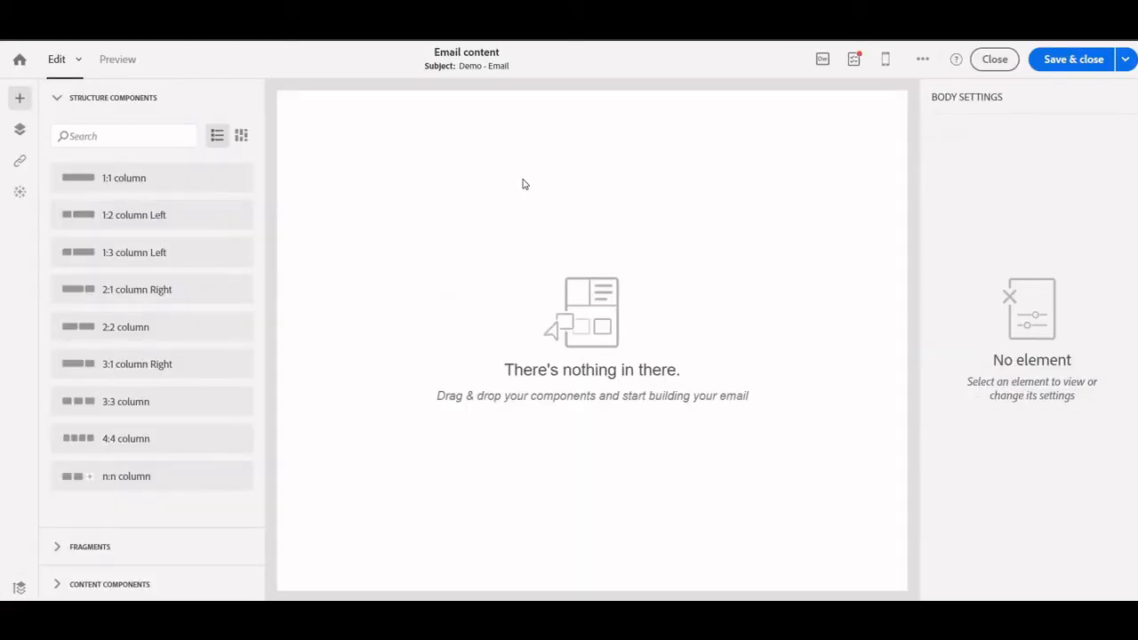
pyautogui.click(485, 75)
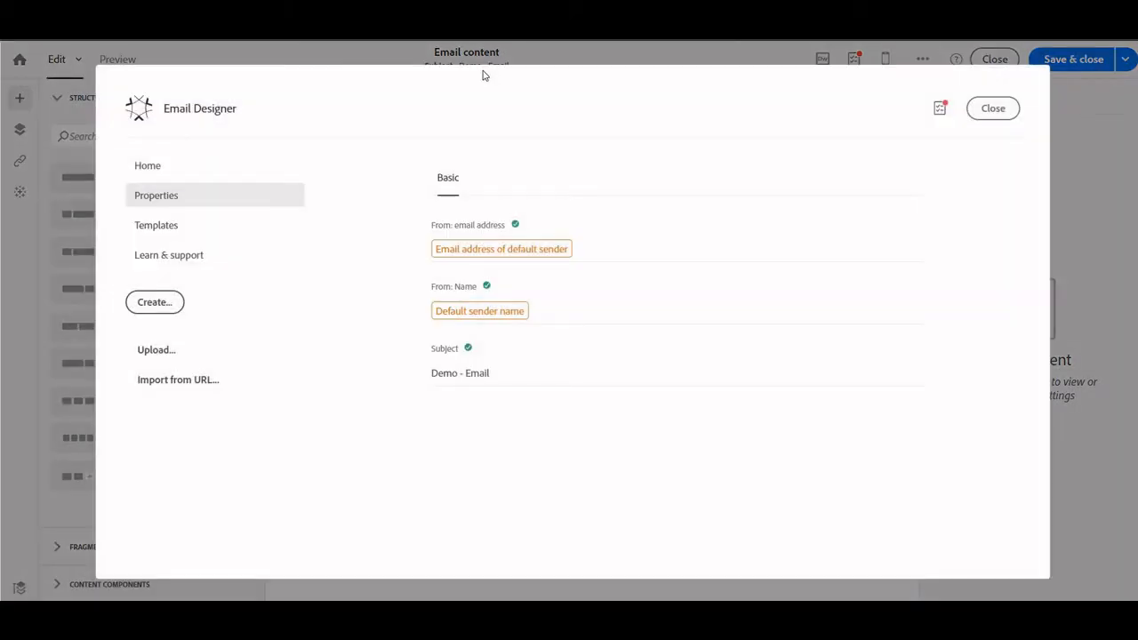
pyautogui.click(440, 377)
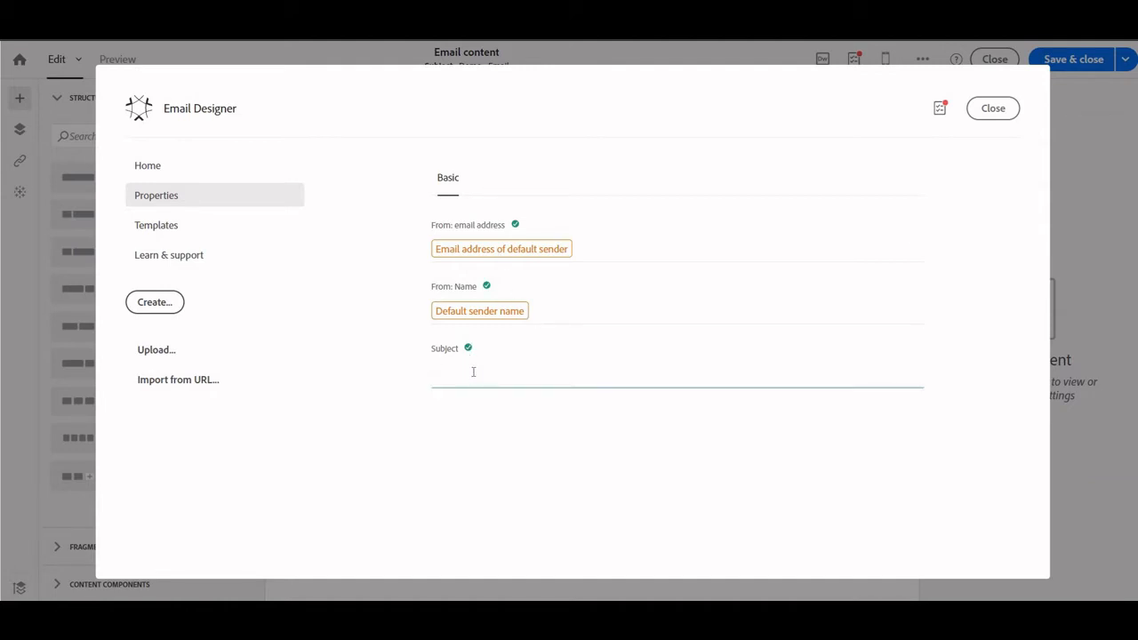
pyautogui.tripleClick(475, 371)
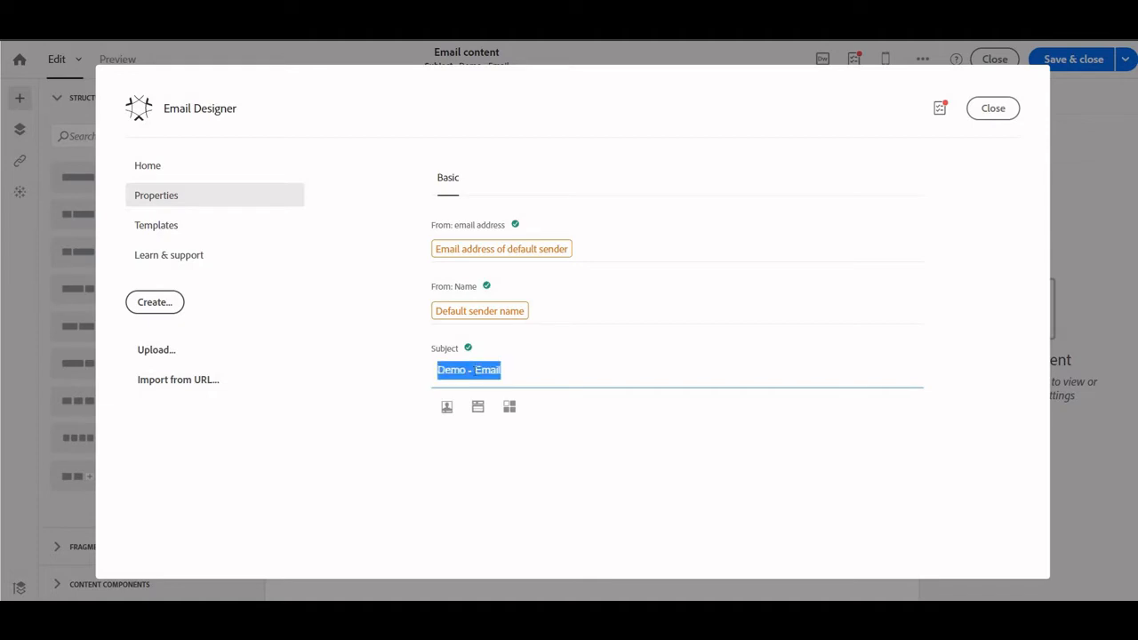
pyautogui.write('Hello')
pyautogui.write('this offer is just for y')
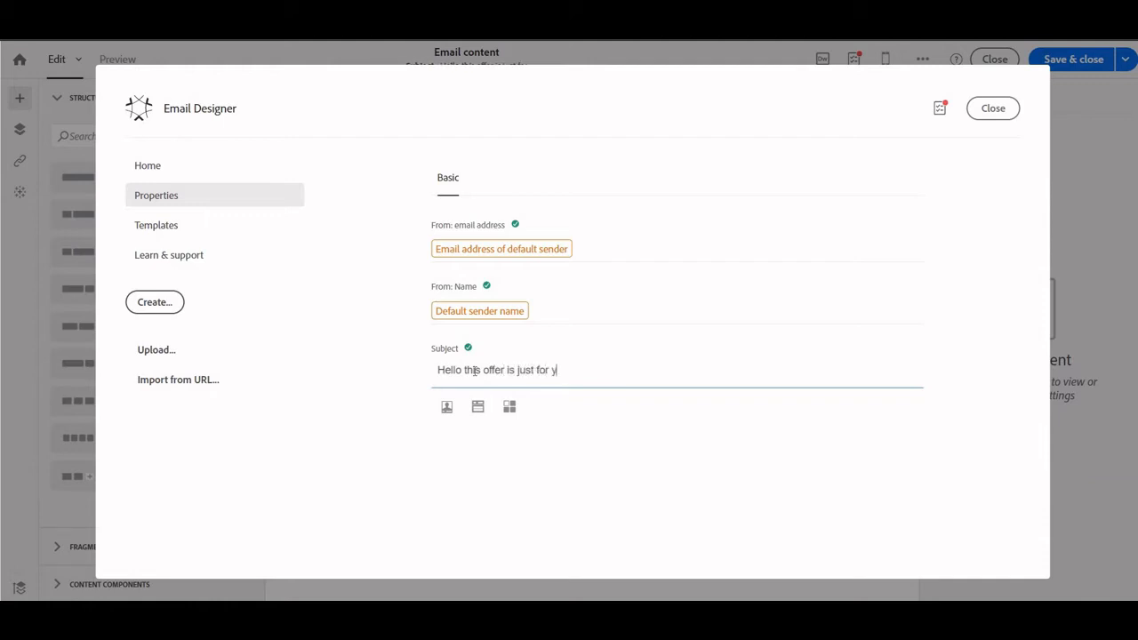
pyautogui.write('ou!')
# Insert the profile's First name (firstName) personalization field after "Hello" in the subject, follow it with a comma, and close the properties.
pyautogui.click(448, 408)
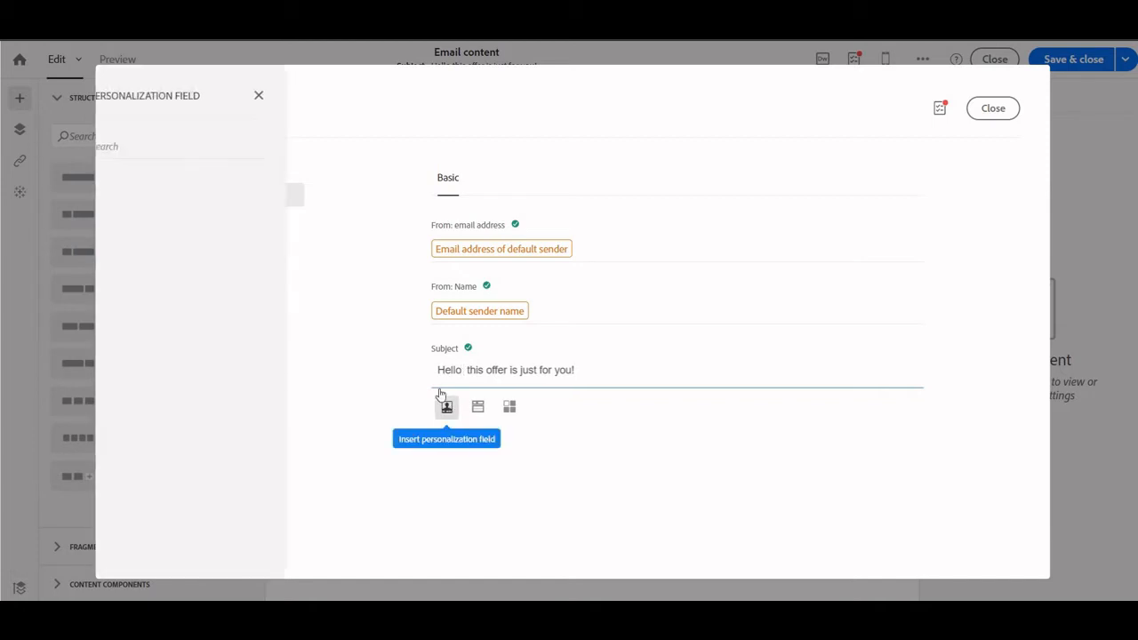
pyautogui.click(171, 146)
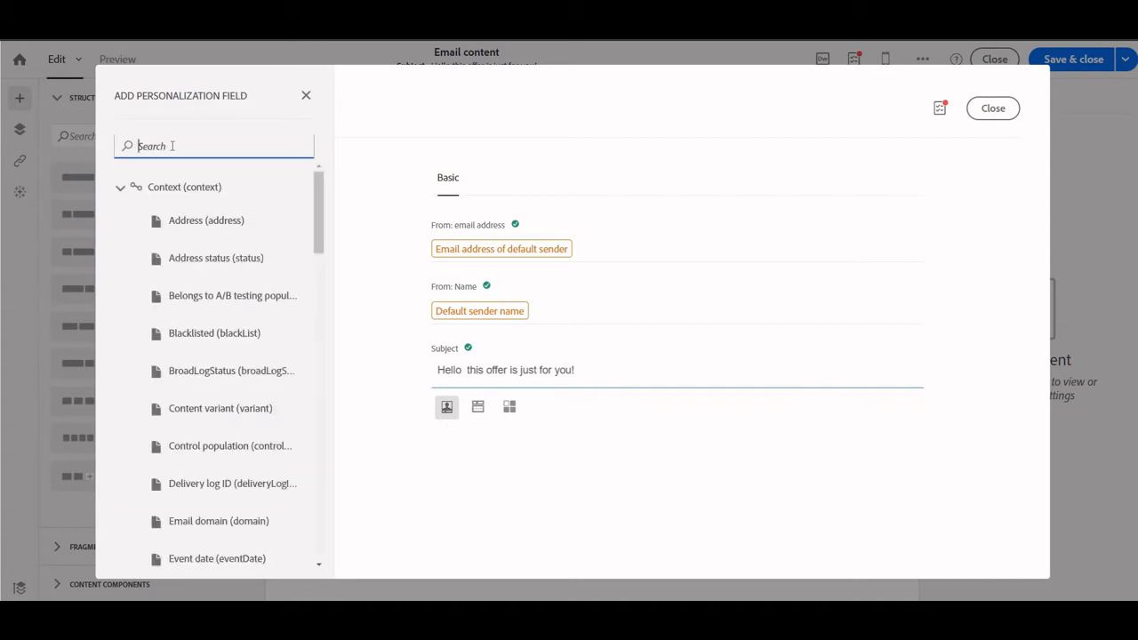
pyautogui.write('first')
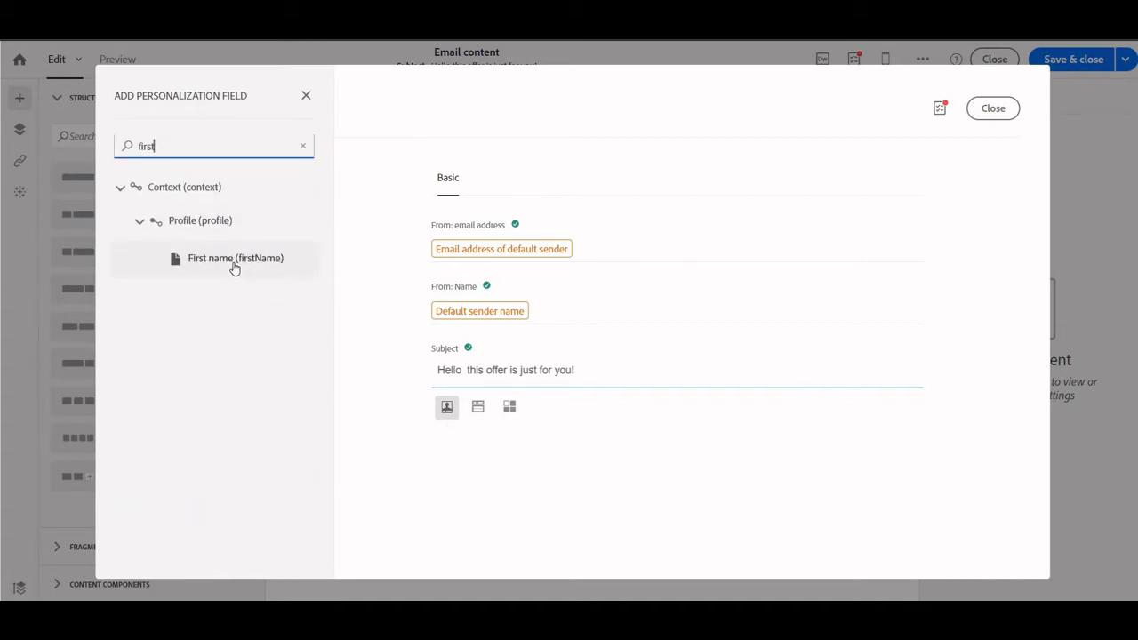
pyautogui.moveTo(234, 267); pyautogui.dragTo(579, 379)
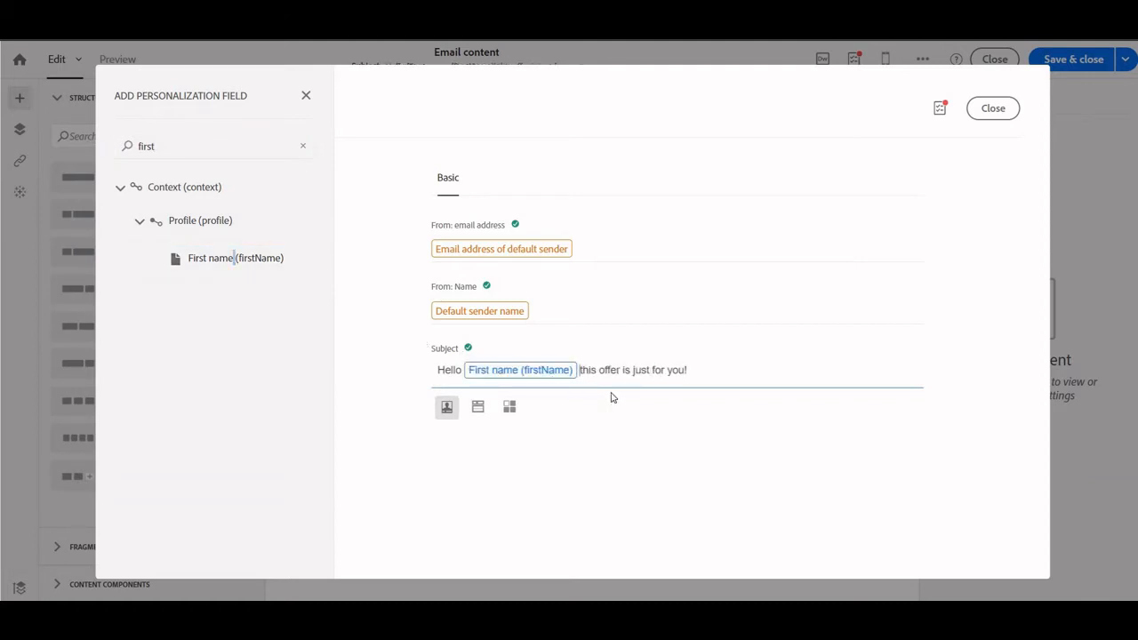
pyautogui.press('BackSpace')
pyautogui.write(',')
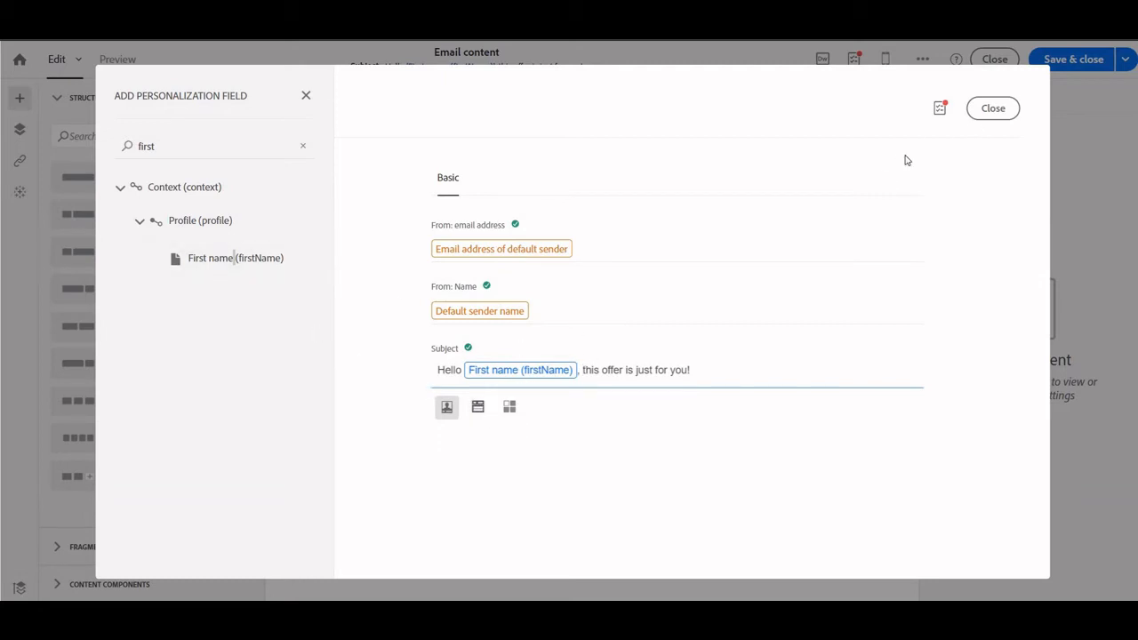
pyautogui.click(990, 110)
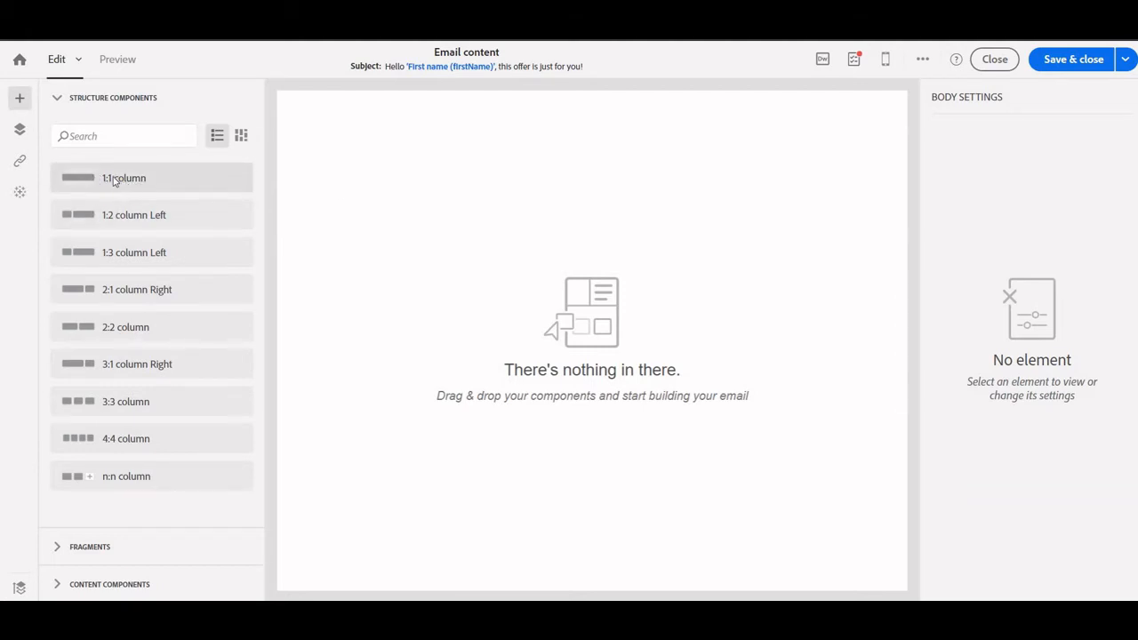
# Add a 1:1 column structure to the empty email body and place an Image component inside it.
pyautogui.moveTo(114, 178); pyautogui.dragTo(516, 127)
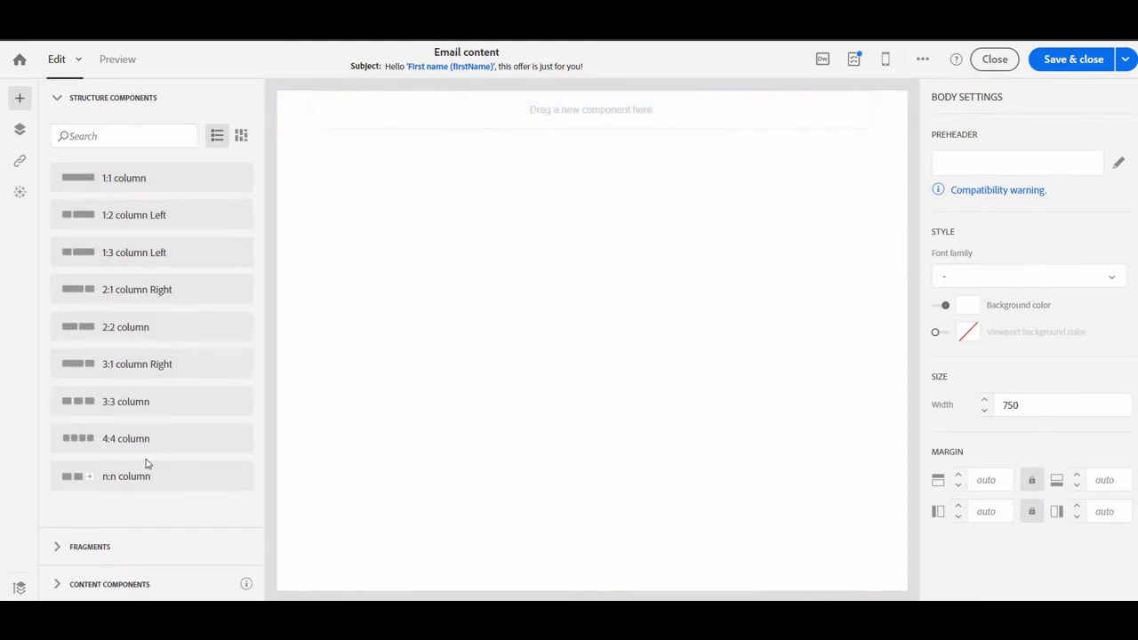
pyautogui.click(107, 583)
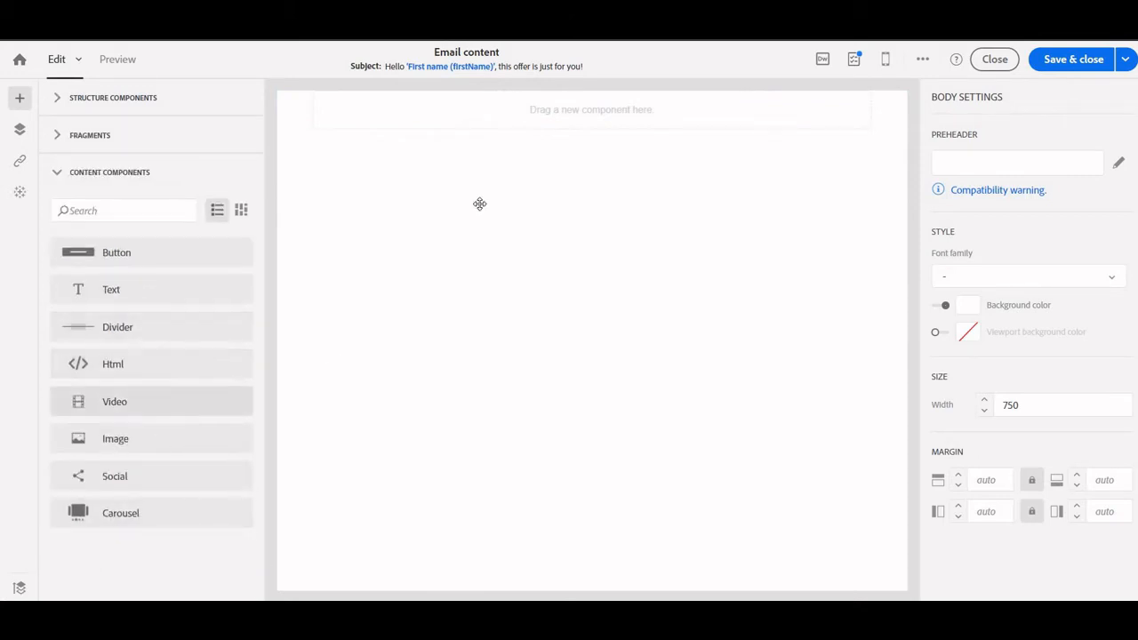
pyautogui.moveTo(574, 103); pyautogui.dragTo(564, 160)
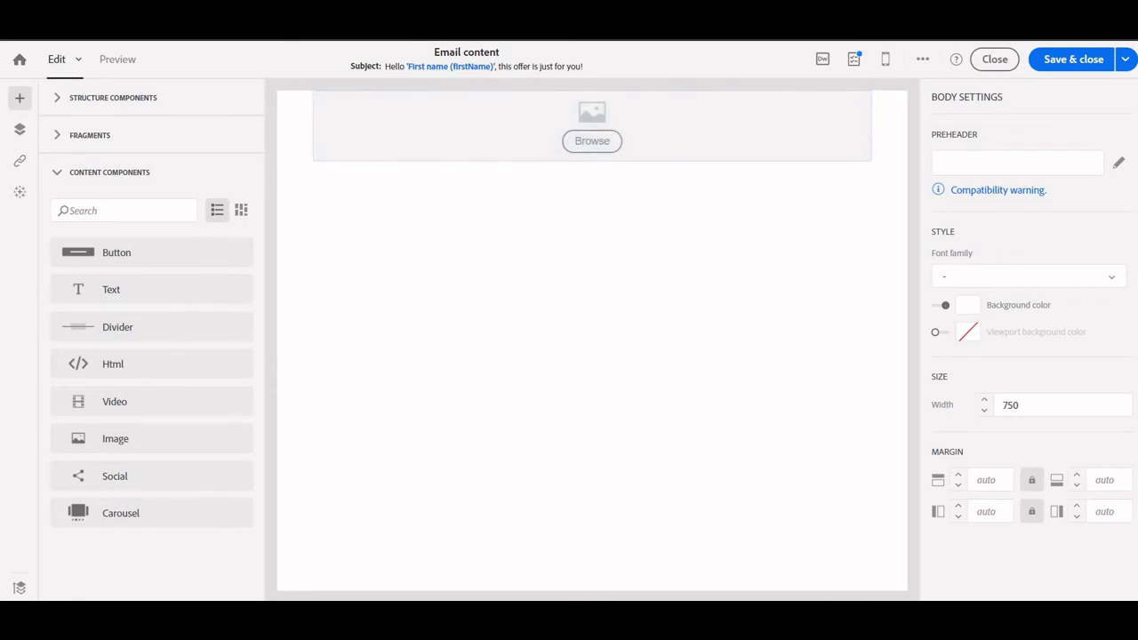
# Upload default.png from the logo folder in File Explorer into the email's image component.
pyautogui.click(446, 626)
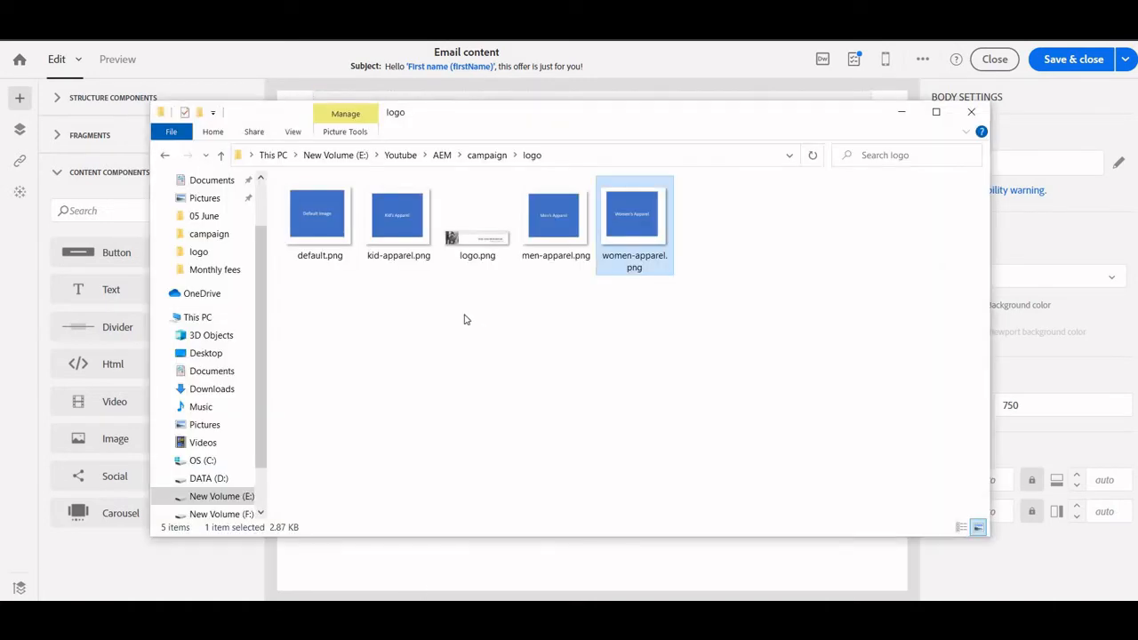
pyautogui.click(326, 249)
pyautogui.moveTo(325, 249); pyautogui.dragTo(577, 147)
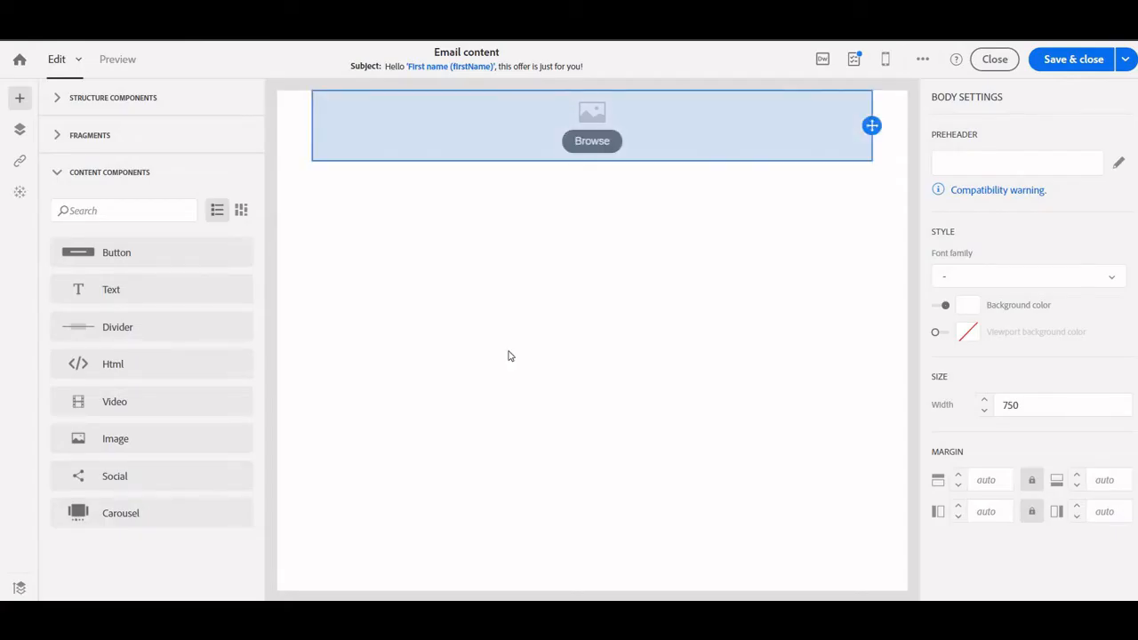
pyautogui.click(592, 141)
pyautogui.hotkey('alt', 'Tab')
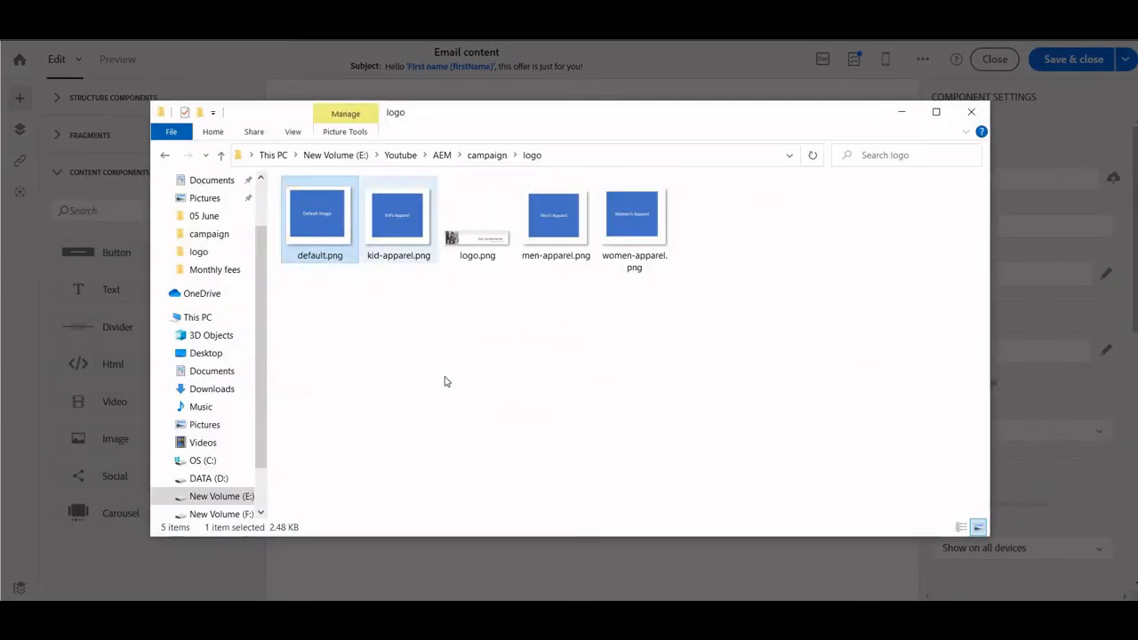
pyautogui.moveTo(448, 381); pyautogui.dragTo(559, 367)
pyautogui.hotkey('alt', 'Tab')
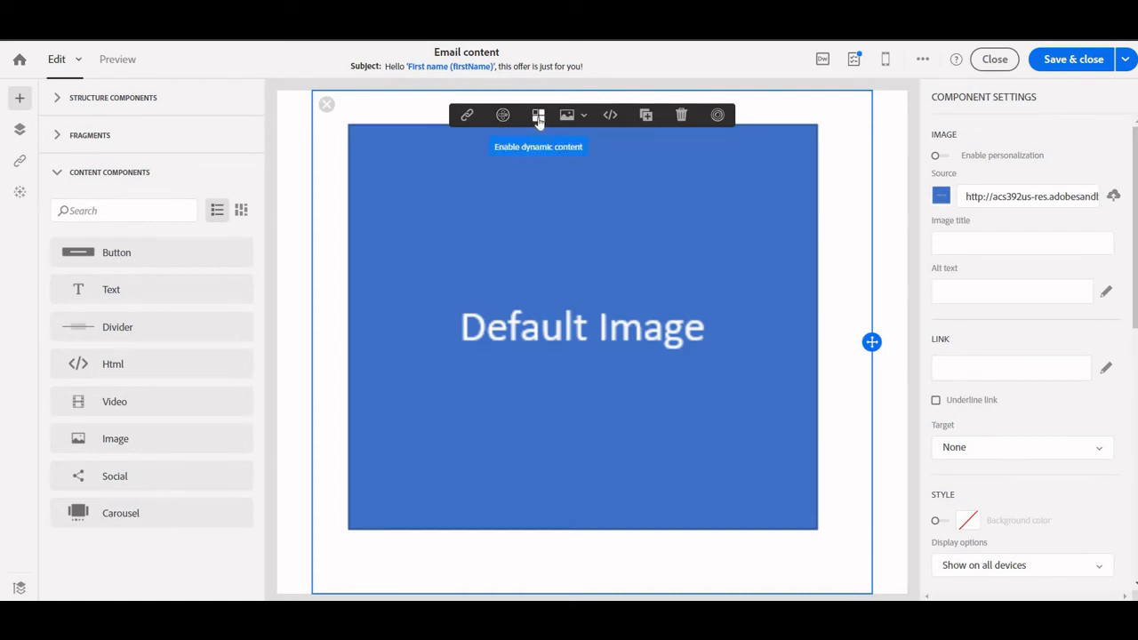
# Enable dynamic content on the image and rename its Label 1 condition to "Female users".
pyautogui.click(538, 116)
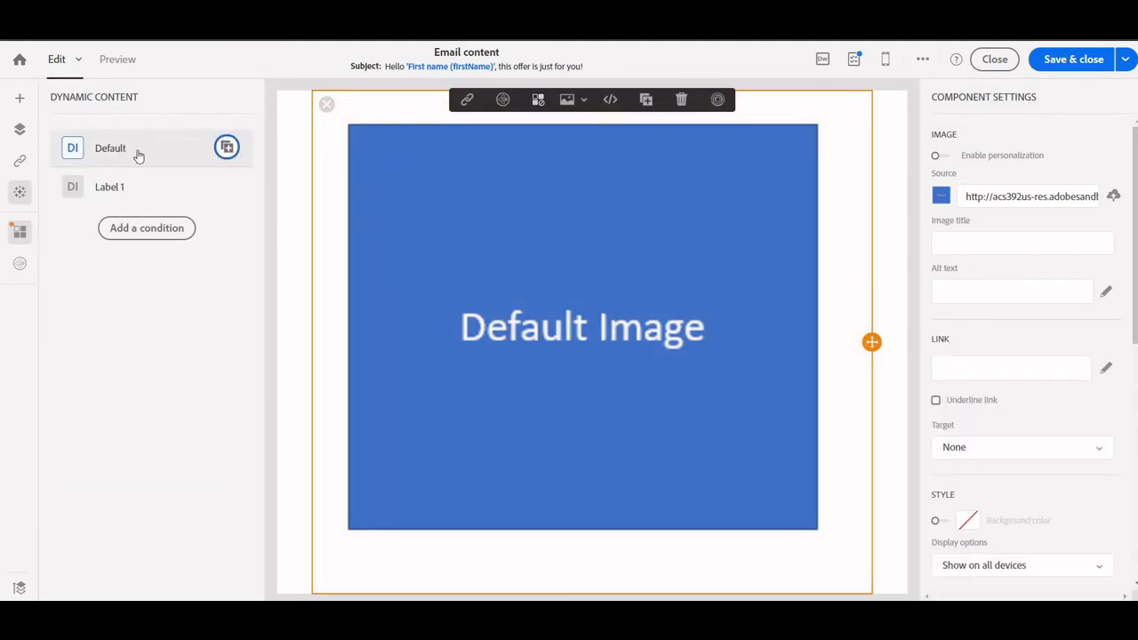
pyautogui.click(99, 190)
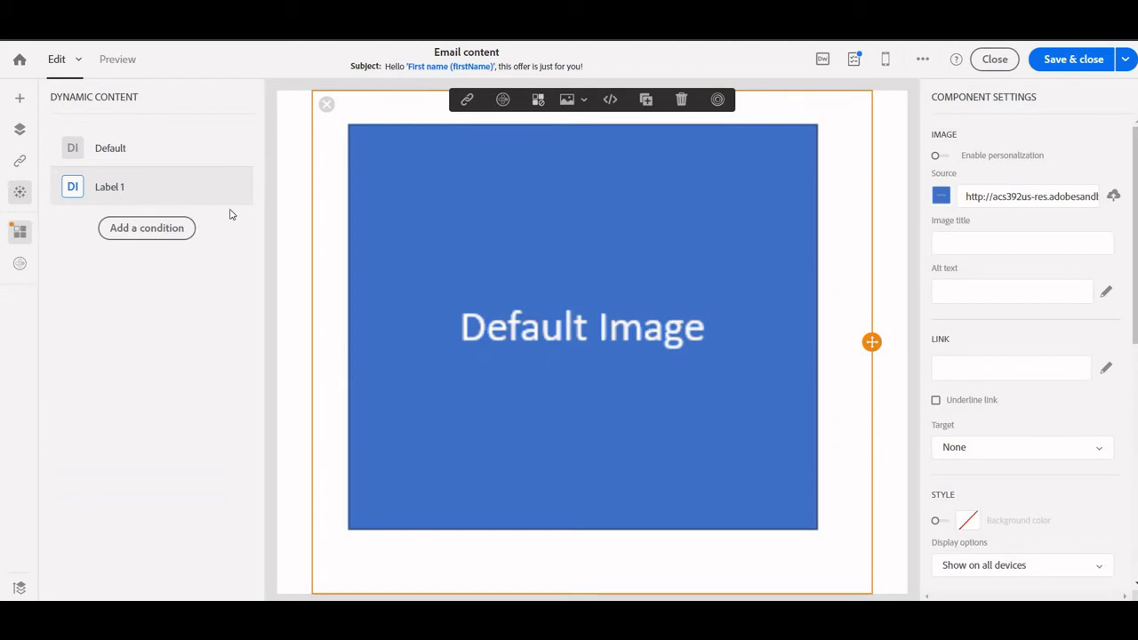
pyautogui.moveTo(157, 188)
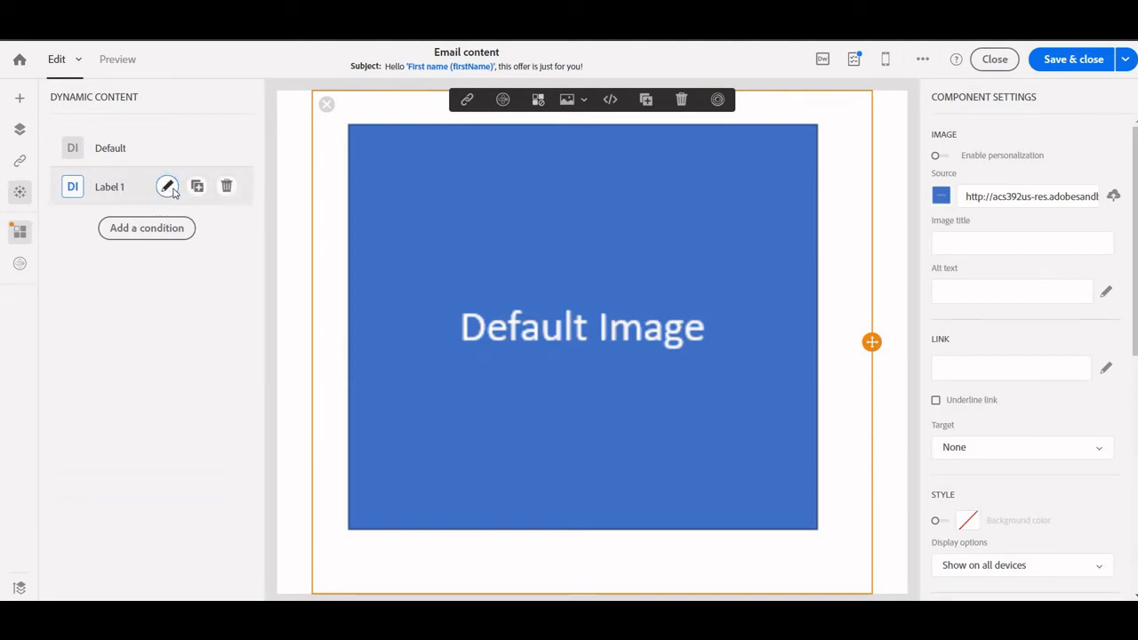
pyautogui.click(169, 189)
pyautogui.hotkey('ctrl', 'a')
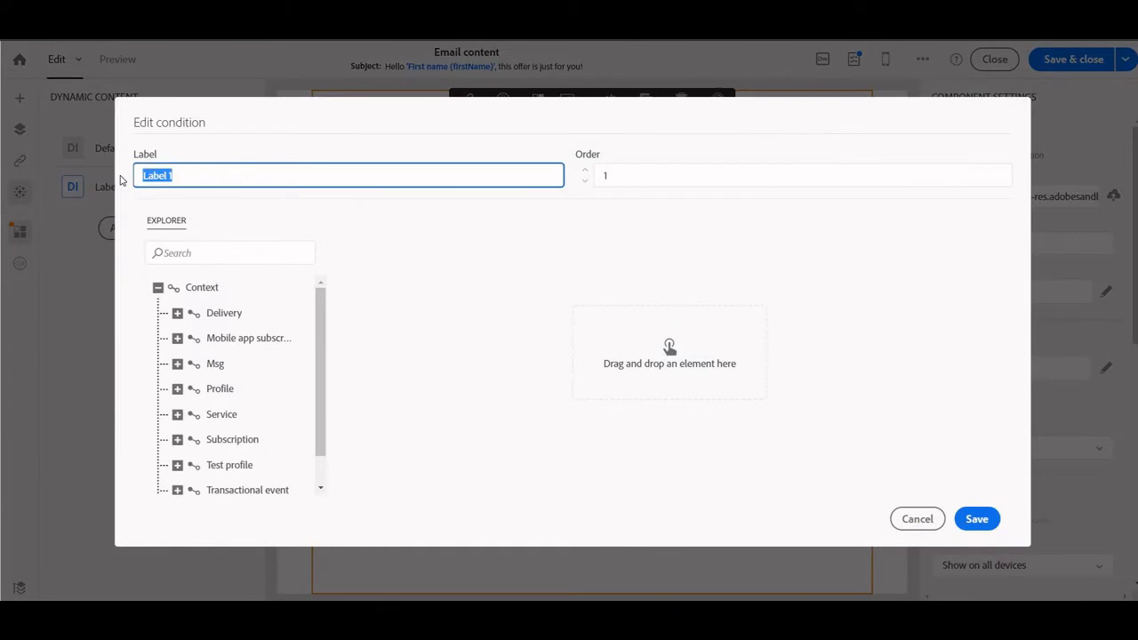
pyautogui.write('Female users')
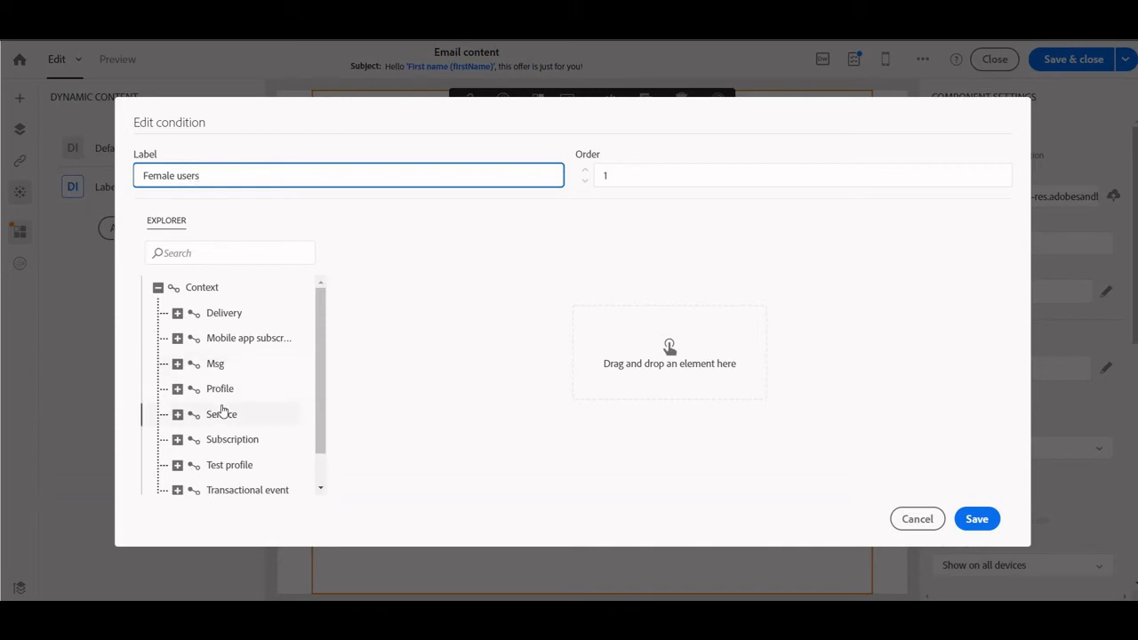
# Define the Female users condition as profile Gender (gender) equal to Female and save it.
pyautogui.moveTo(222, 393); pyautogui.dragTo(687, 342)
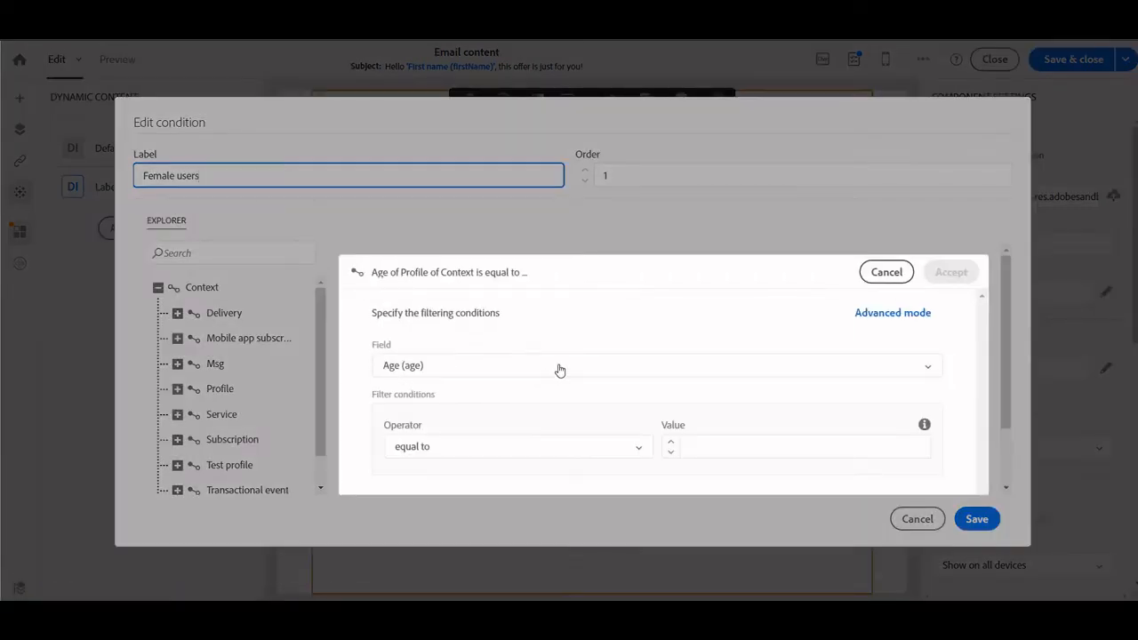
pyautogui.click(520, 368)
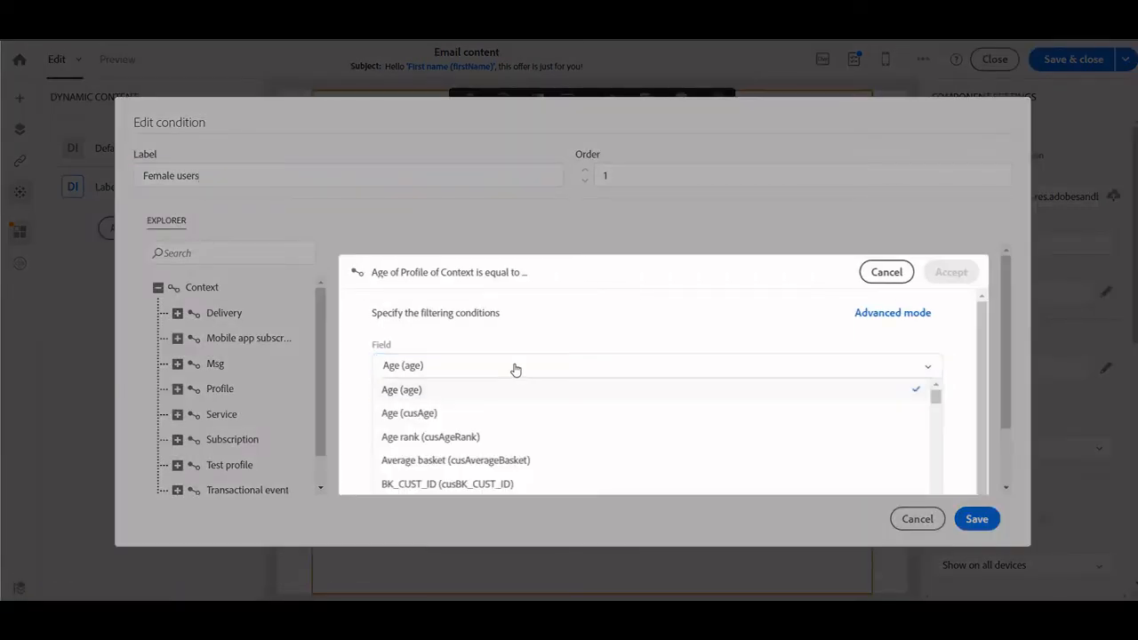
pyautogui.scroll(-5, 470, 427)
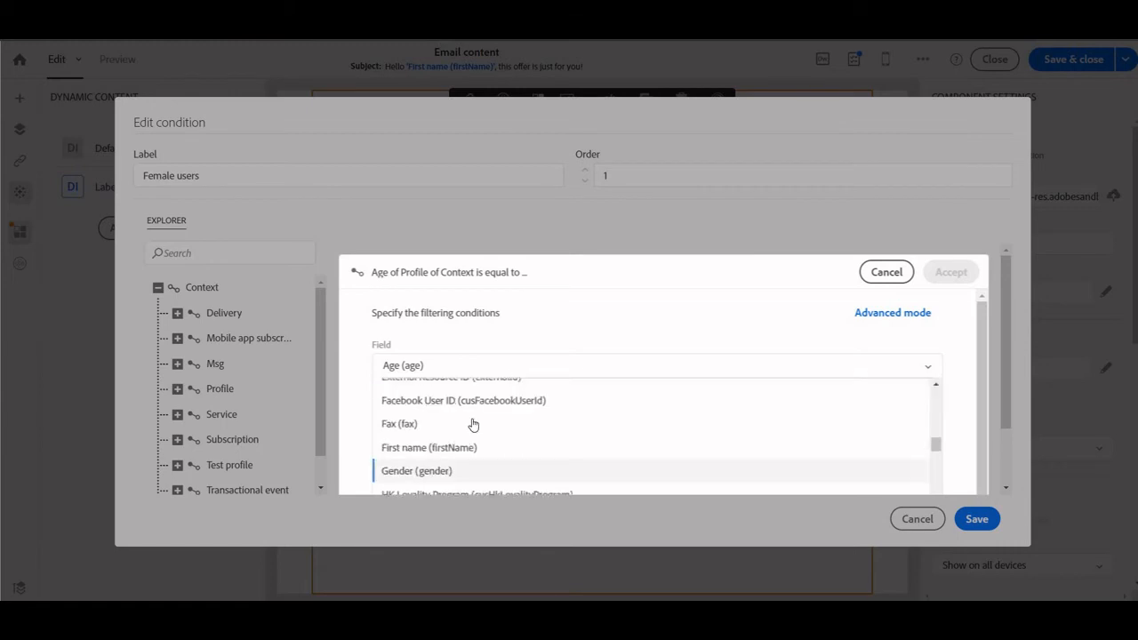
pyautogui.scroll(1, 440, 445)
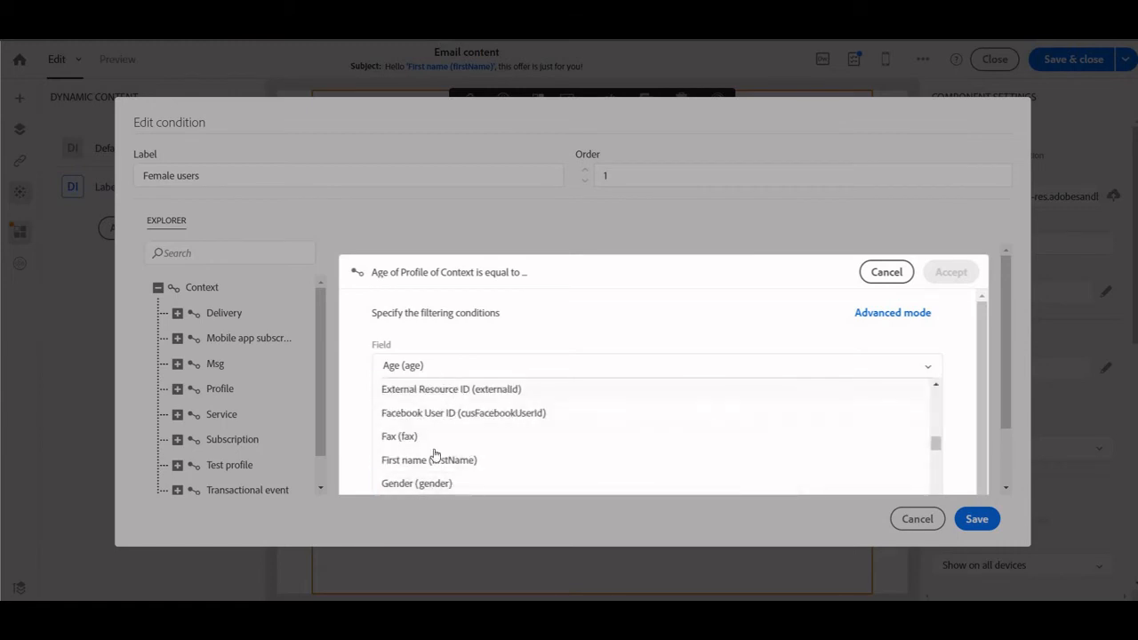
pyautogui.click(449, 482)
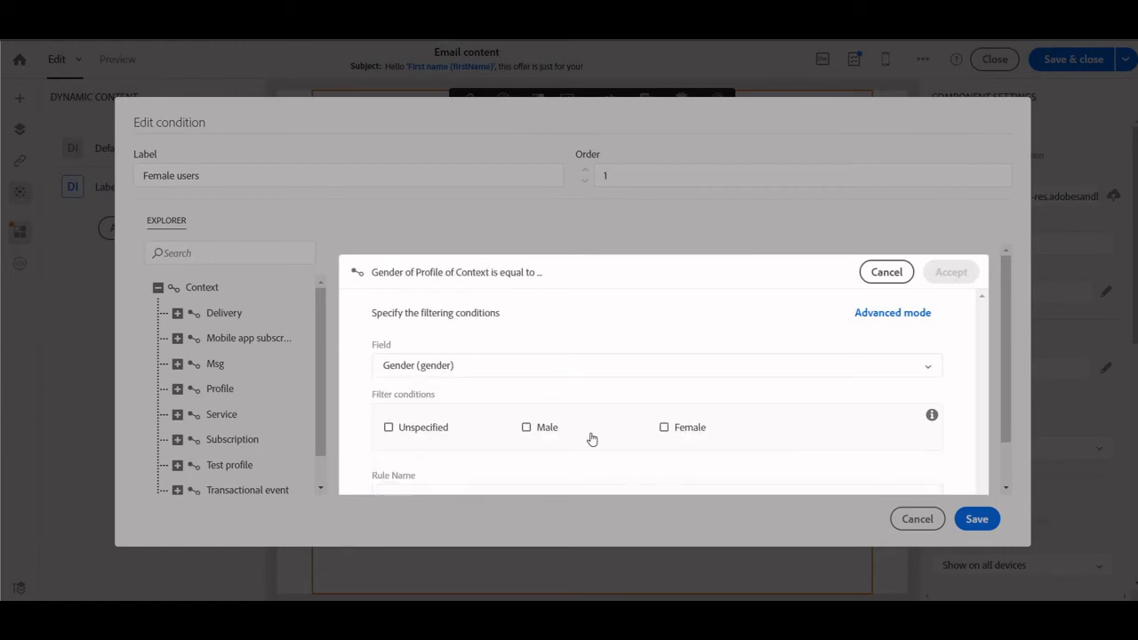
pyautogui.click(674, 433)
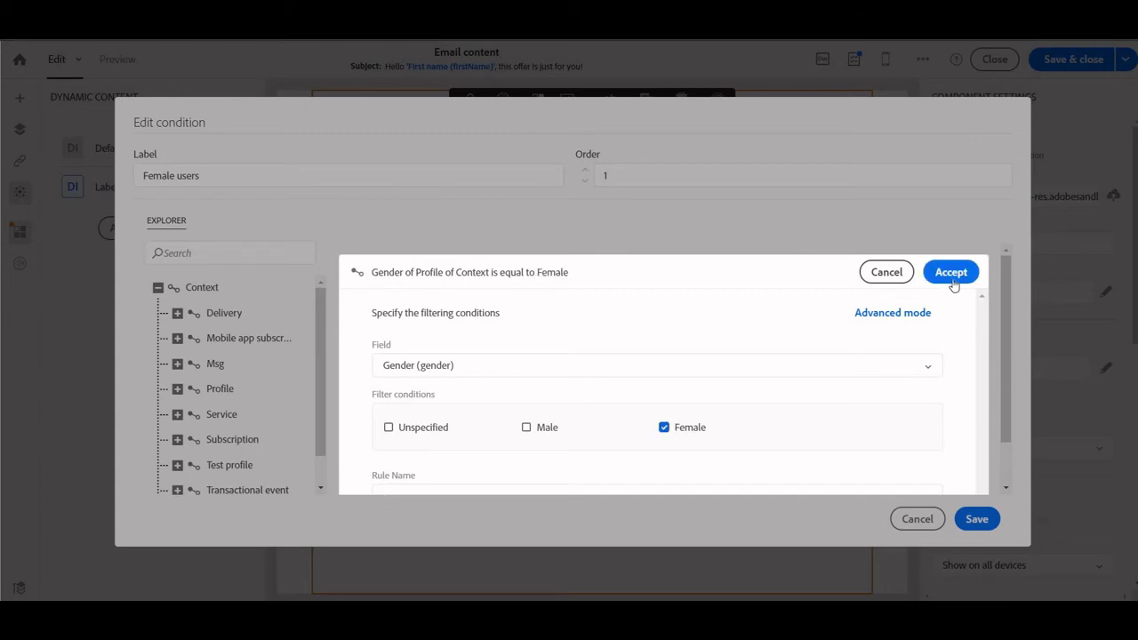
pyautogui.click(974, 514)
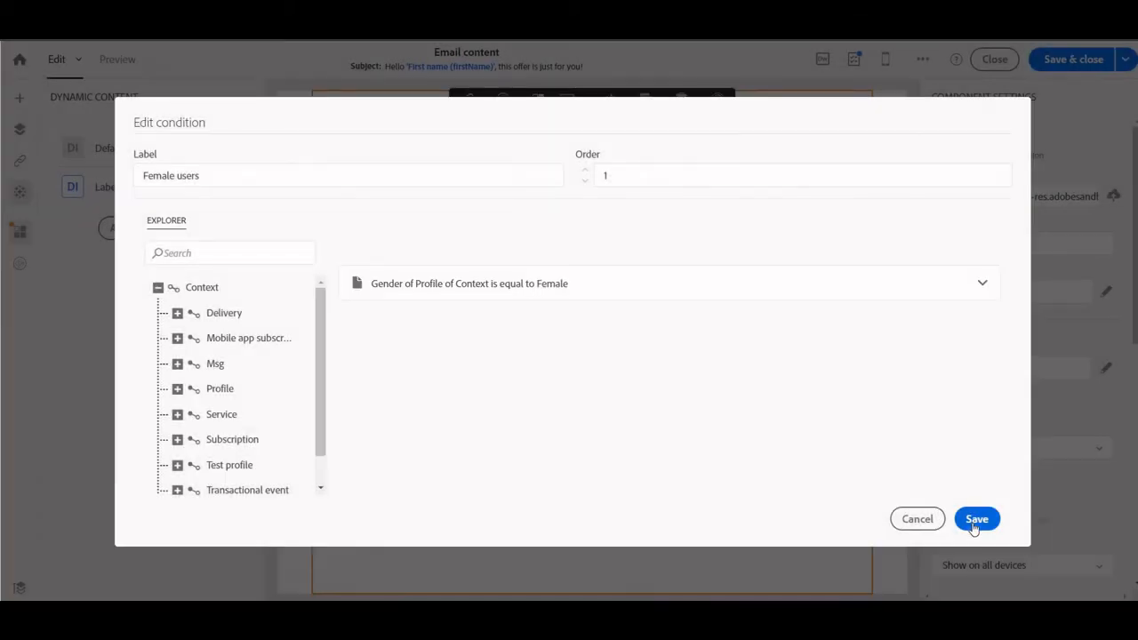
pyautogui.click(976, 520)
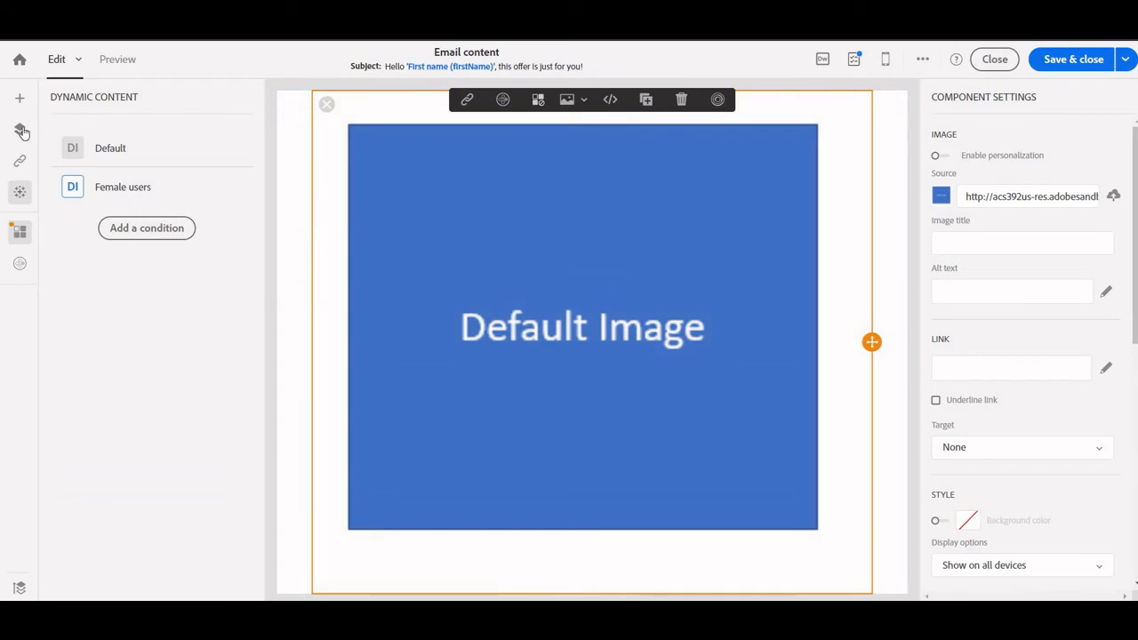
# Replace the Female users variant's default image with women-apparel.png from the logo folder in File Explorer.
pyautogui.click(21, 131)
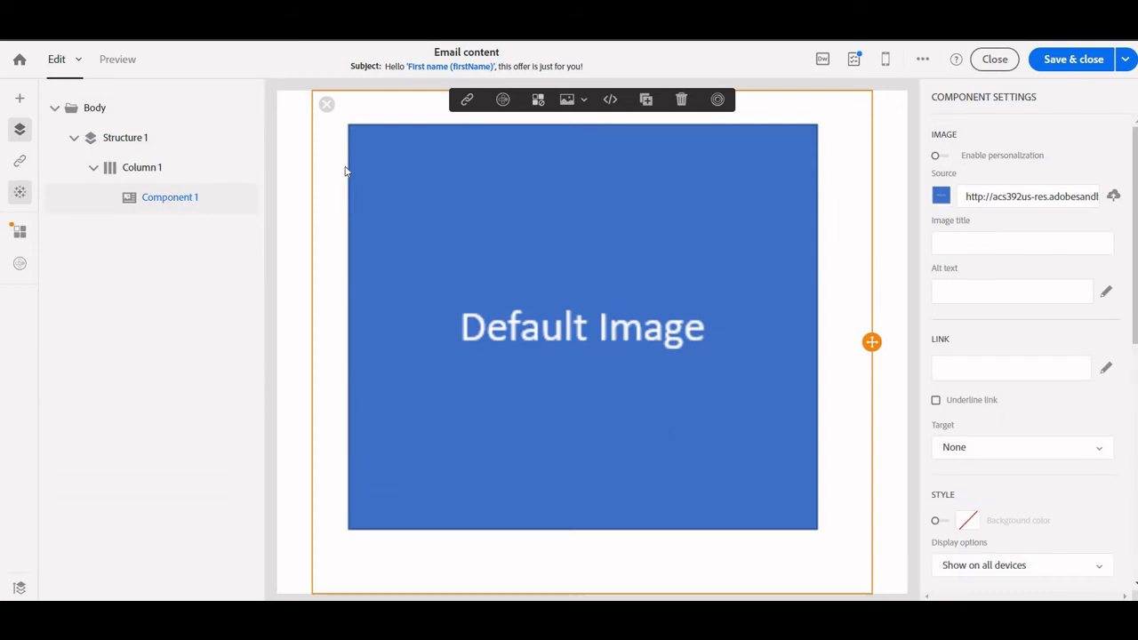
pyautogui.click(327, 106)
pyautogui.click(600, 142)
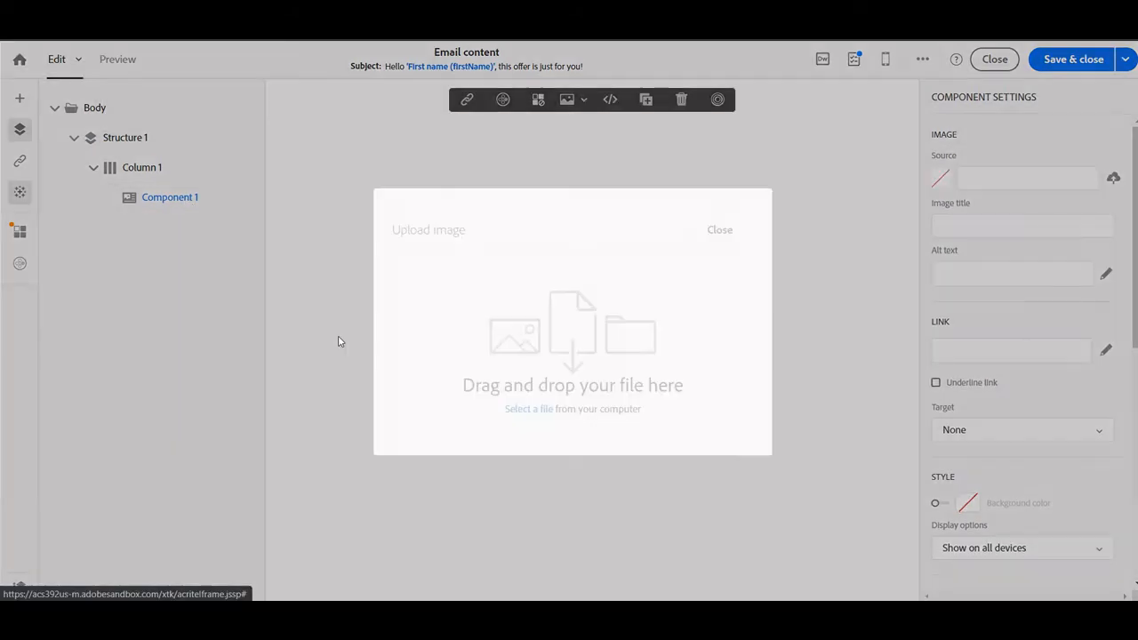
pyautogui.hotkey('alt', 'Tab')
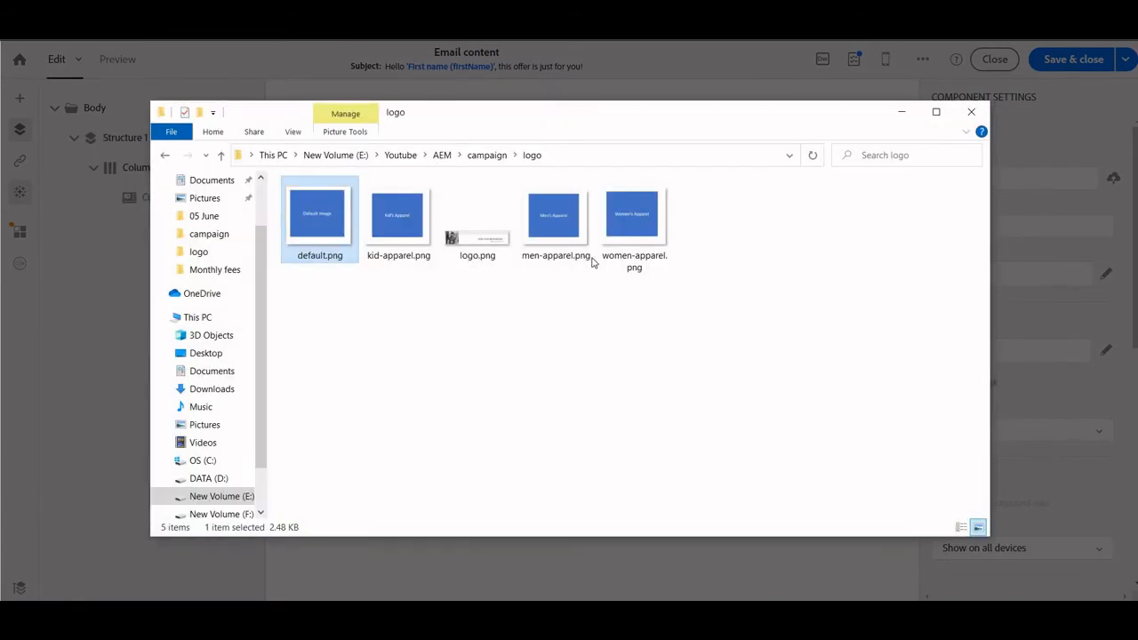
pyautogui.click(649, 267)
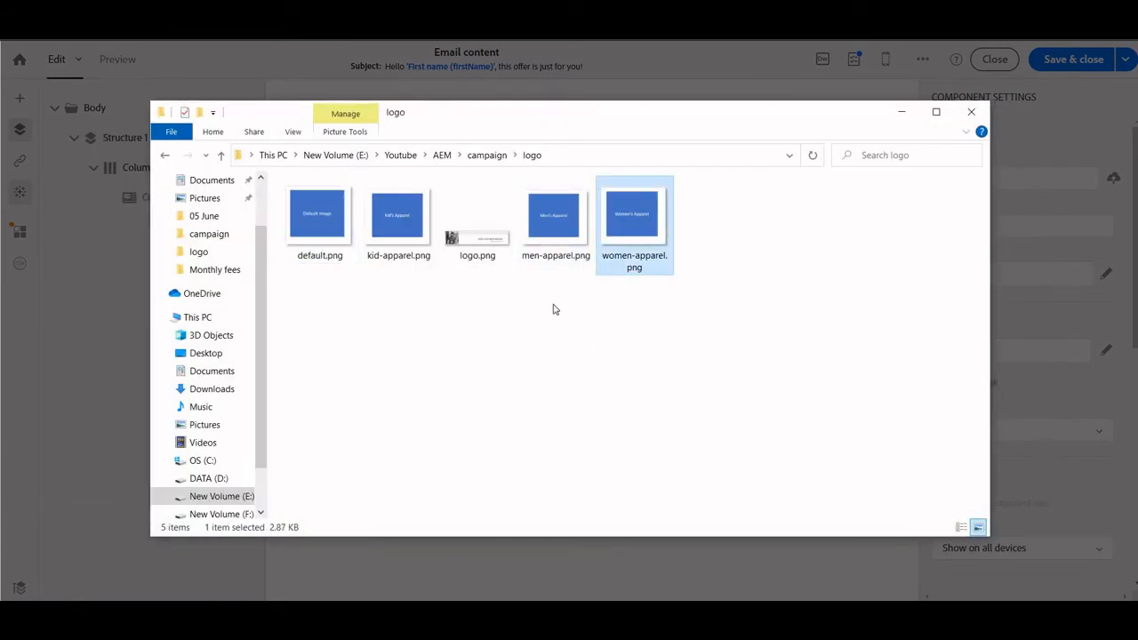
pyautogui.hotkey('alt', 'Tab')
pyautogui.moveTo(553, 363); pyautogui.dragTo(553, 363)
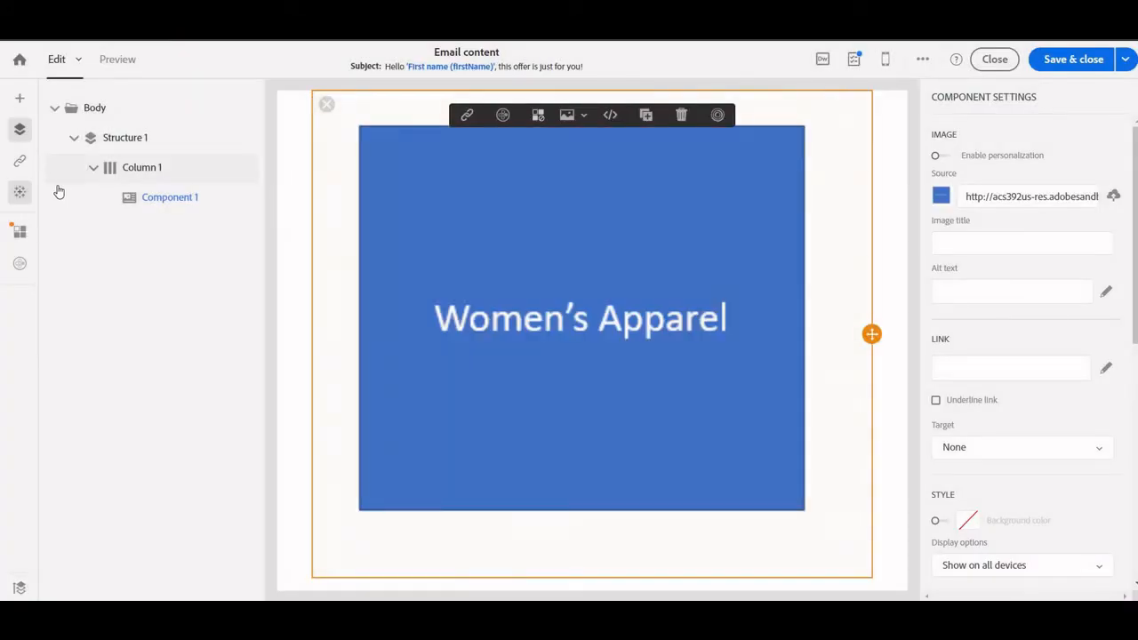
# Add a second dynamic content condition to the image and label it "Male users".
pyautogui.click(21, 233)
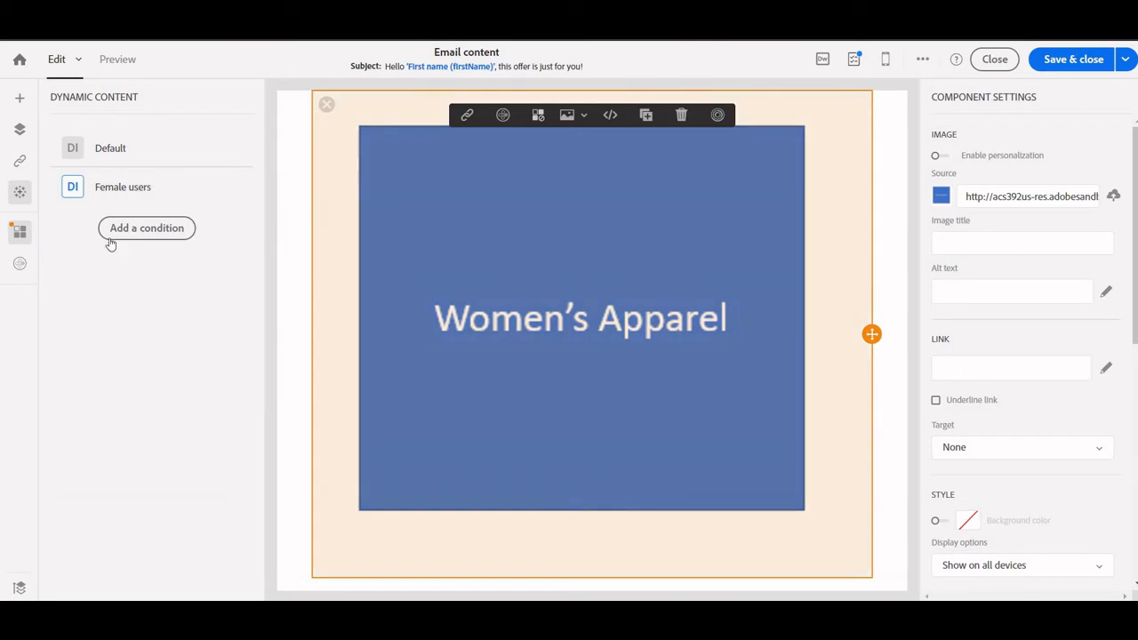
pyautogui.click(138, 229)
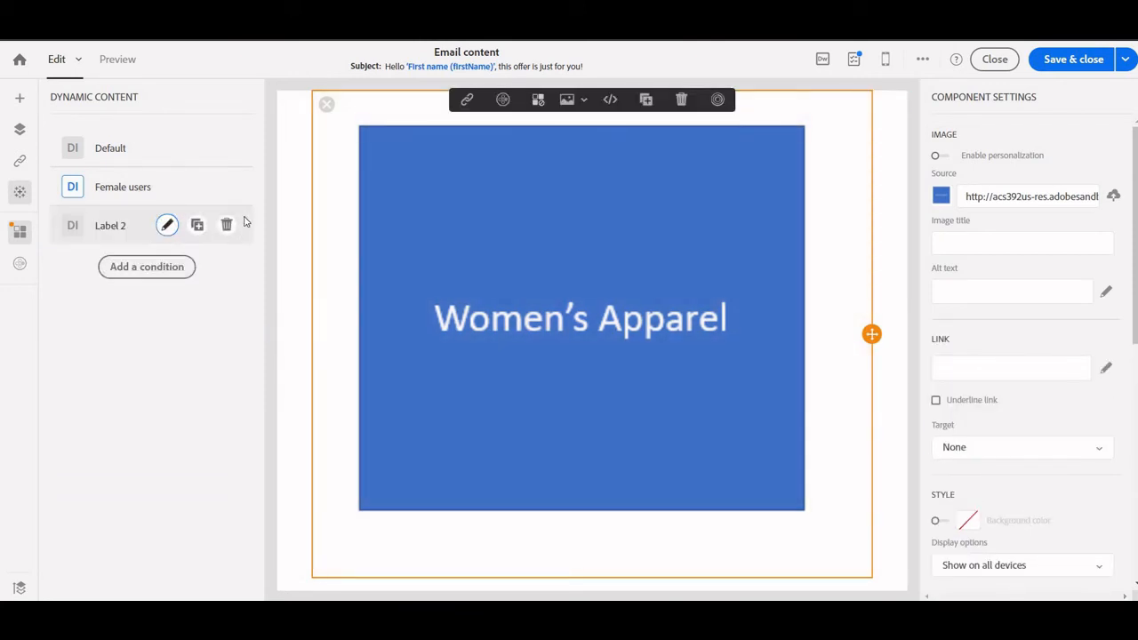
pyautogui.click(167, 226)
pyautogui.tripleClick(293, 181)
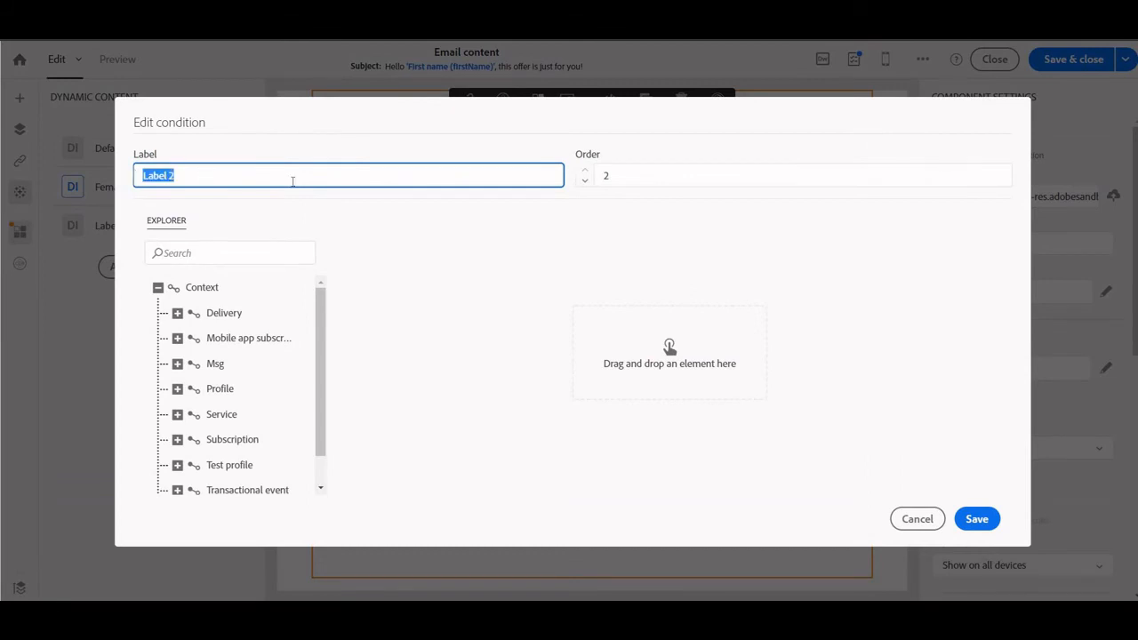
pyautogui.write('Male users')
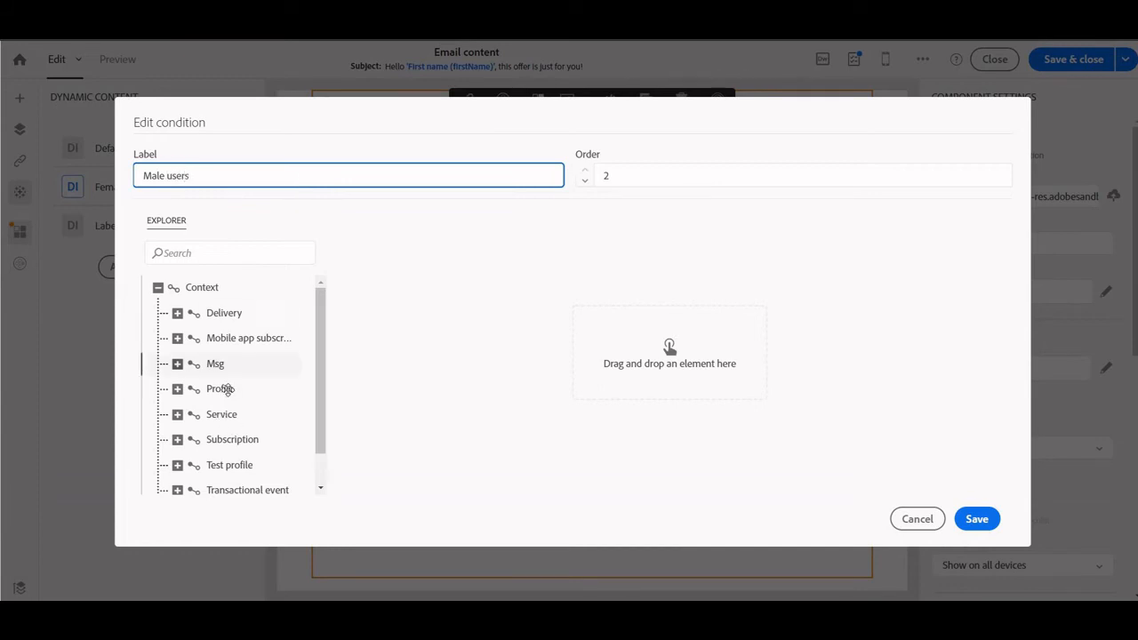
# Define the Male users condition as profile Gender (gender) equal to Male and save it.
pyautogui.moveTo(219, 389); pyautogui.dragTo(668, 348)
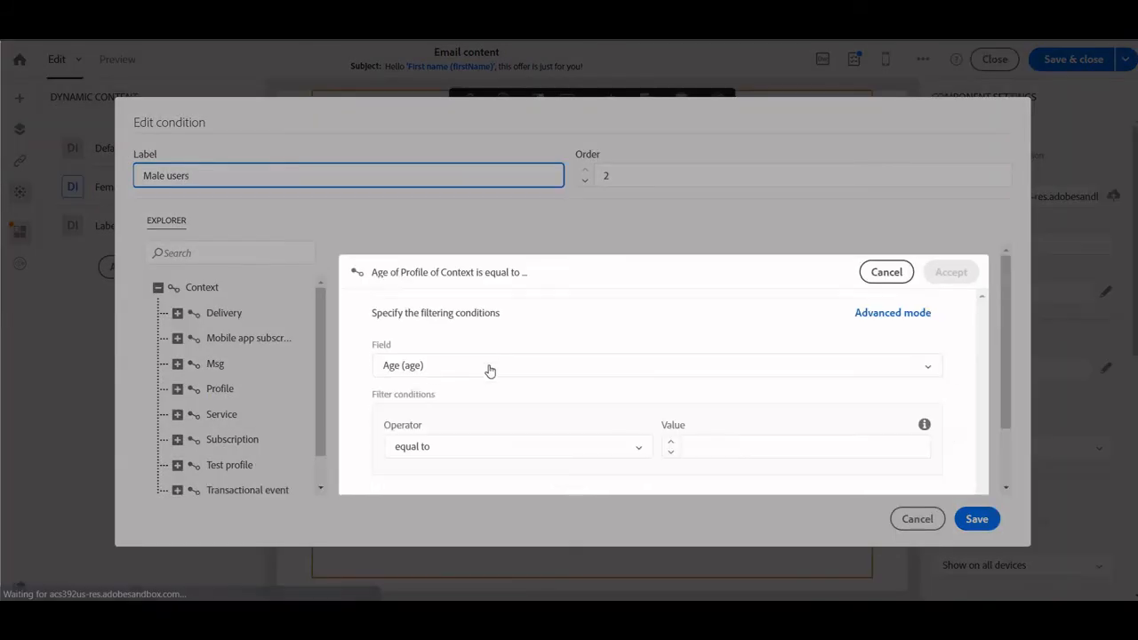
pyautogui.click(490, 370)
pyautogui.scroll(-5, 471, 444)
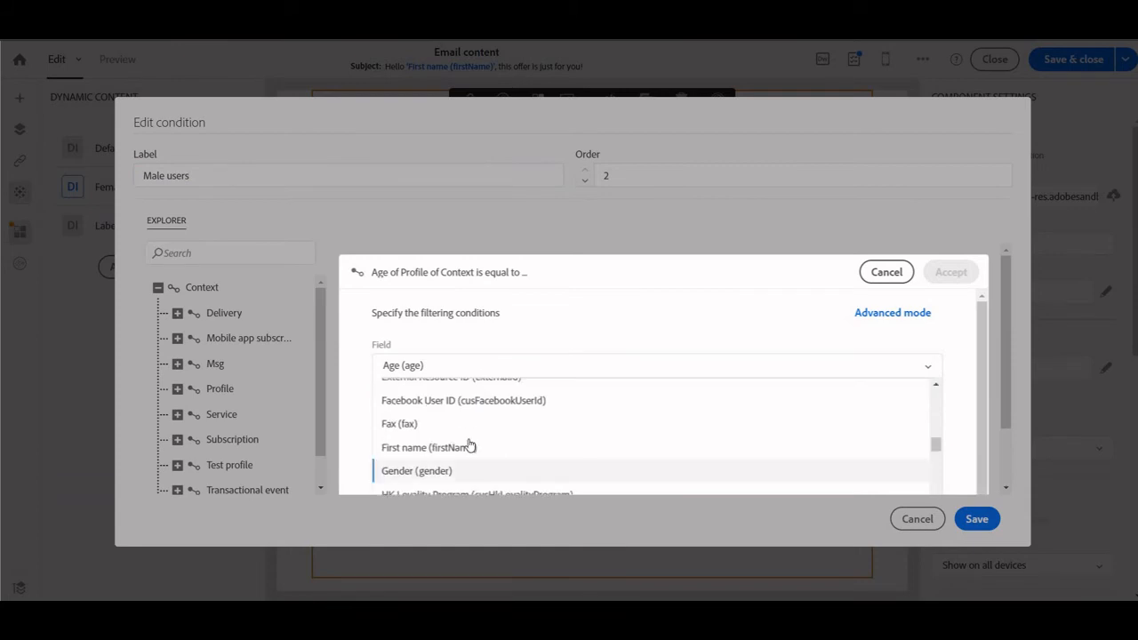
pyautogui.click(534, 471)
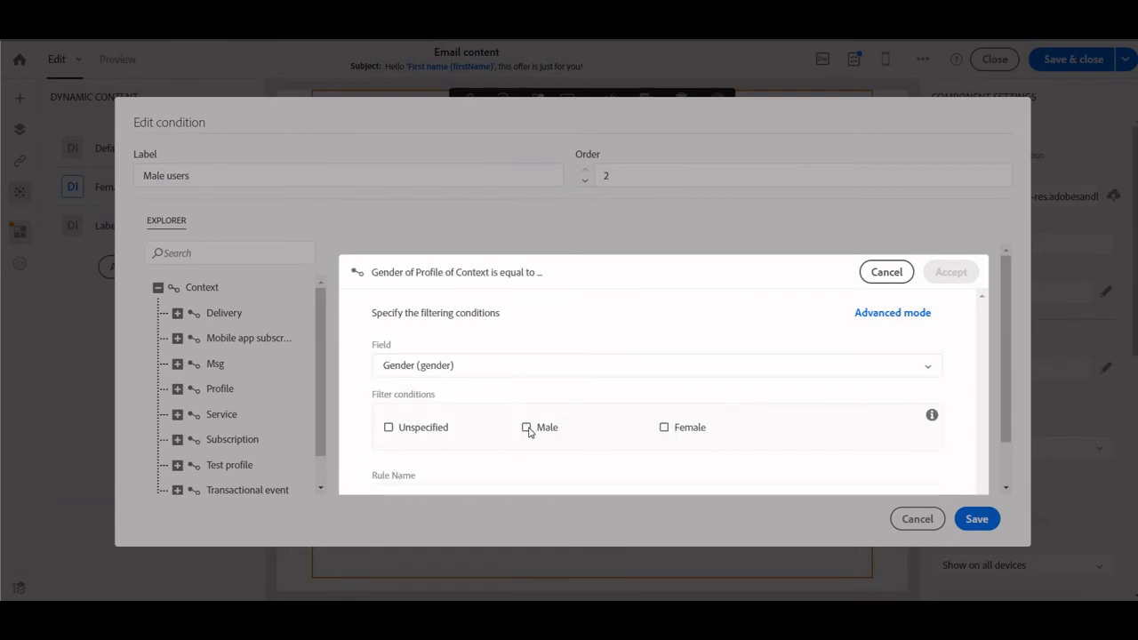
pyautogui.click(949, 276)
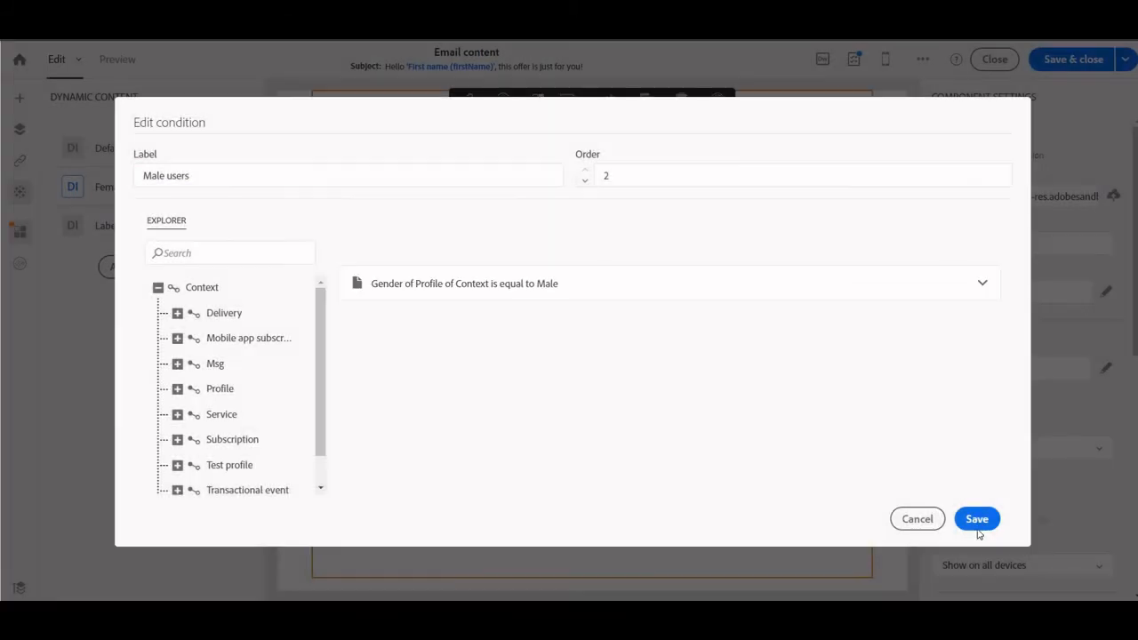
pyautogui.click(975, 518)
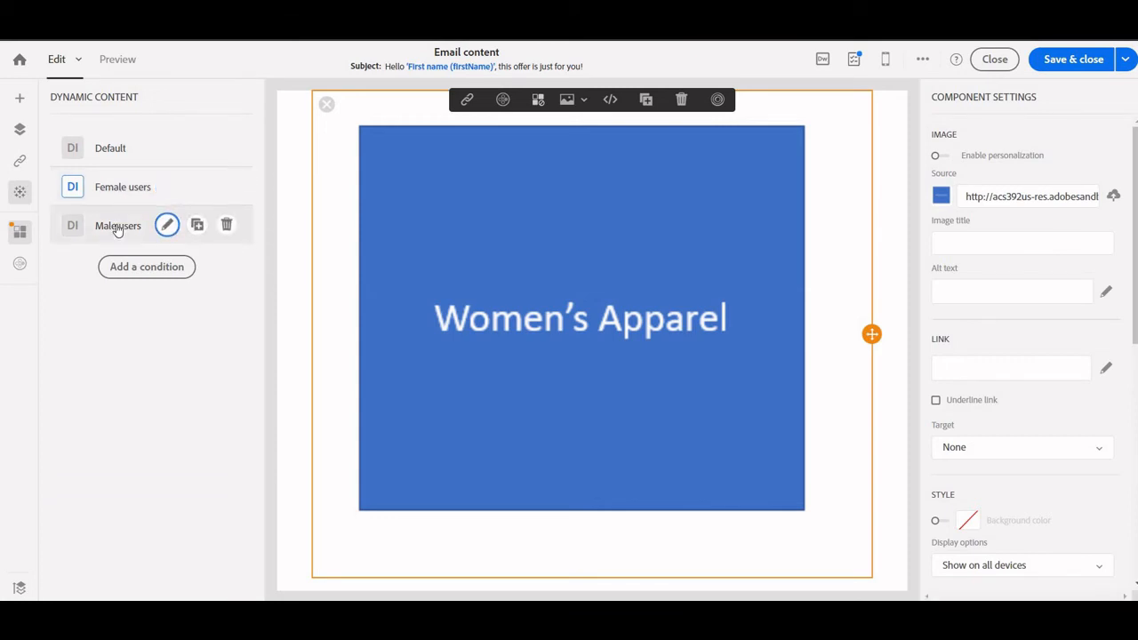
# Replace the Male users variant's default image with men-apparel.png from the logo folder in File Explorer.
pyautogui.click(115, 226)
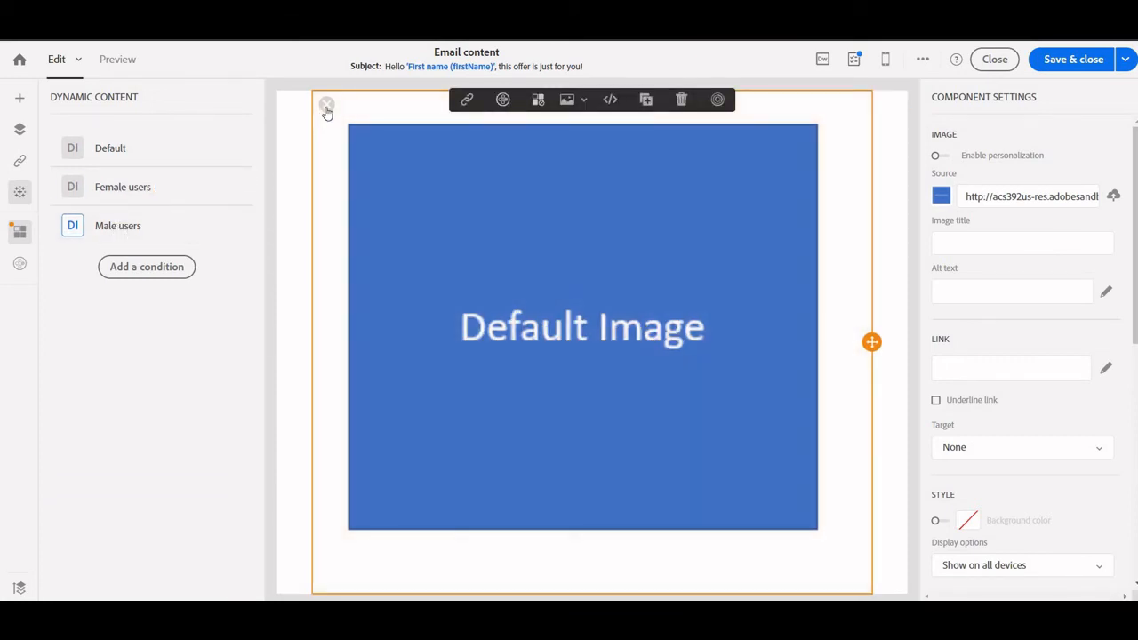
pyautogui.click(328, 105)
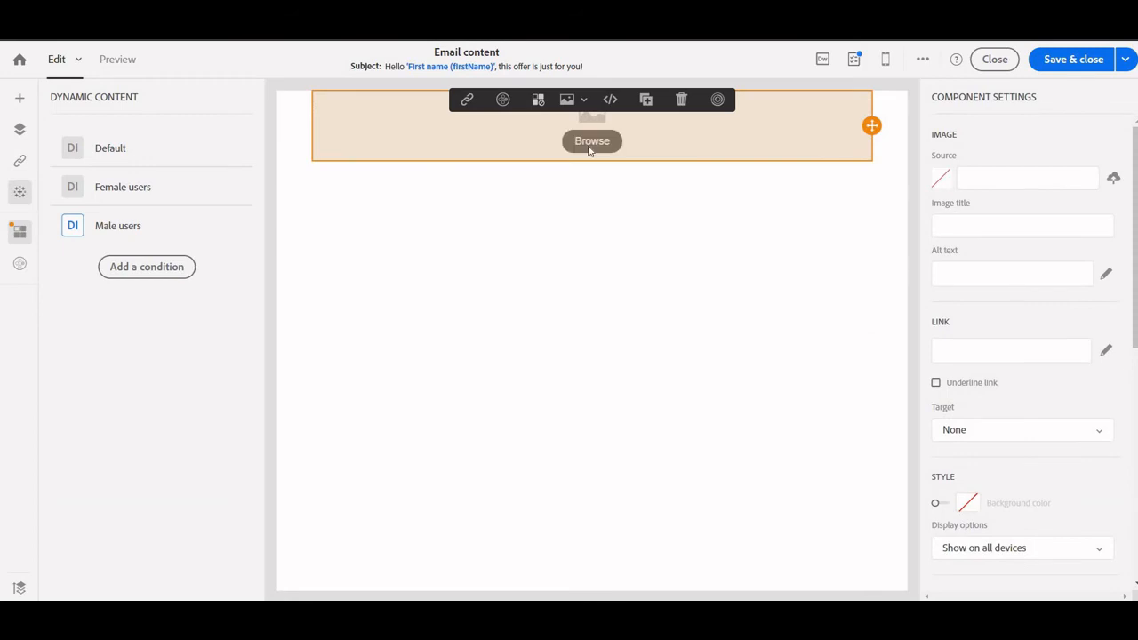
pyautogui.hotkey('alt', 'Tab')
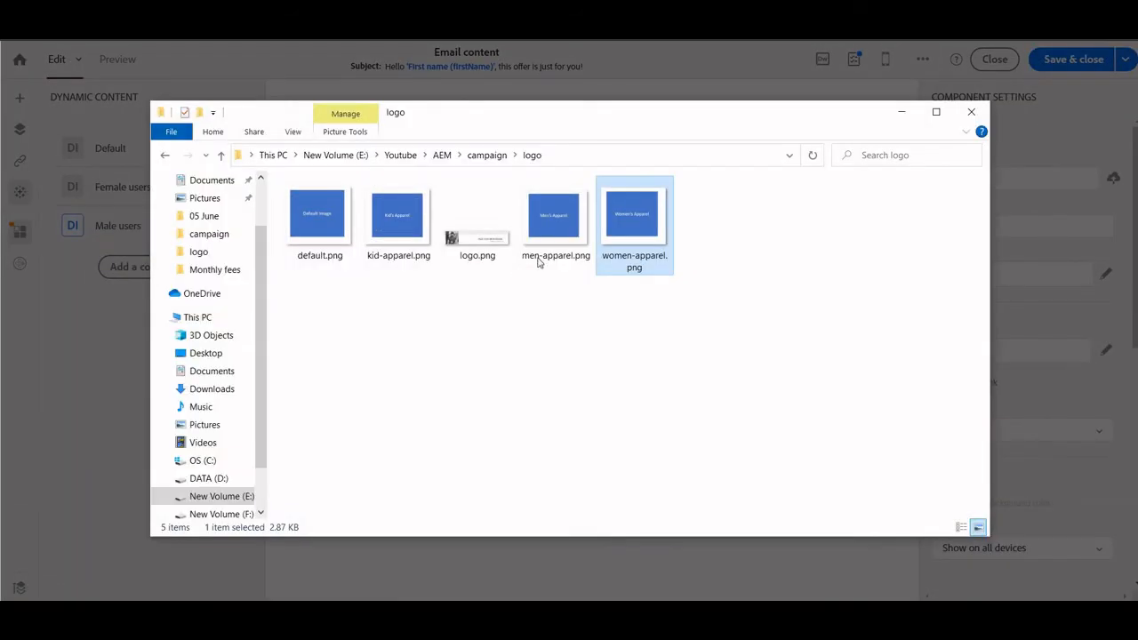
pyautogui.click(558, 256)
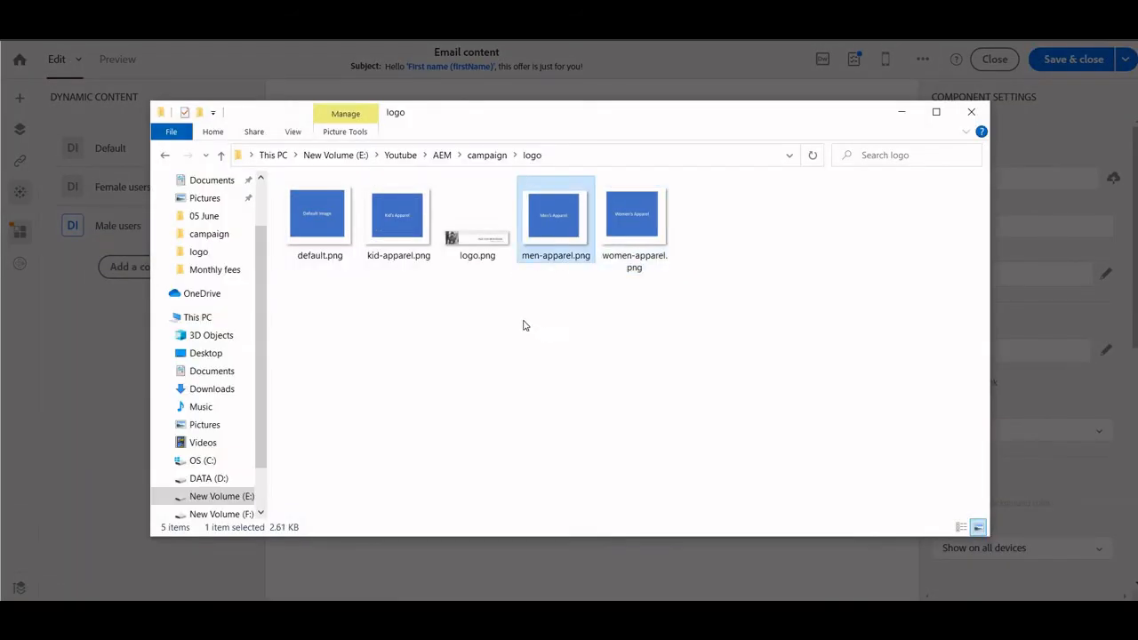
pyautogui.moveTo(555, 217); pyautogui.dragTo(530, 347)
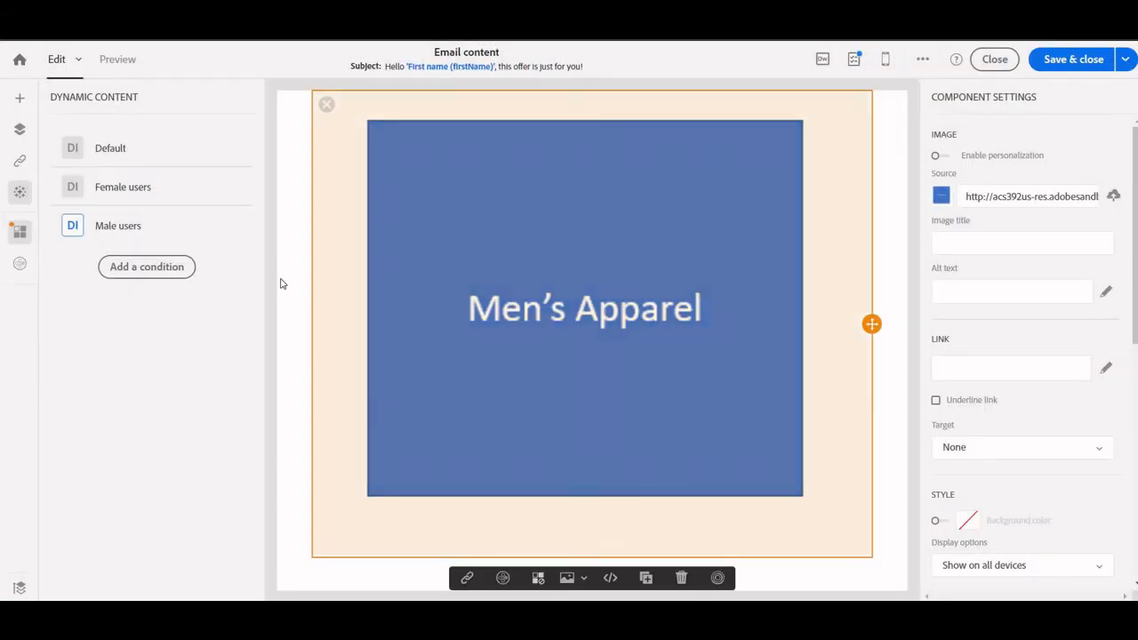
# Add a profile Age (age) rule of greater than or equal to 18 to the Male users condition, combined with AND.
pyautogui.moveTo(163, 232)
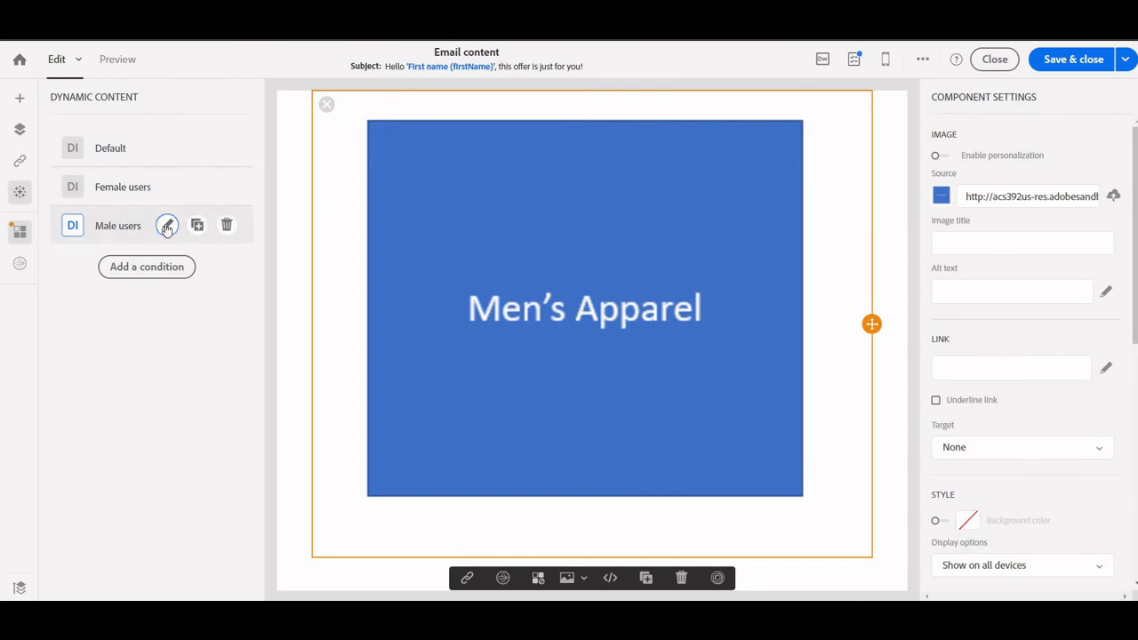
pyautogui.click(166, 226)
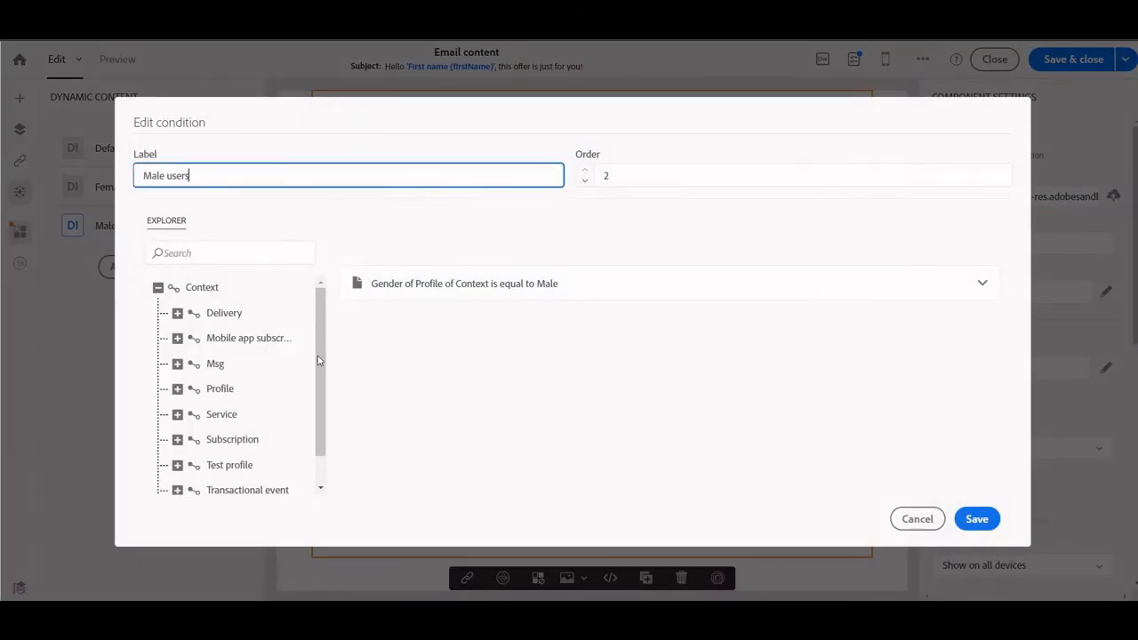
pyautogui.moveTo(225, 398); pyautogui.dragTo(449, 294)
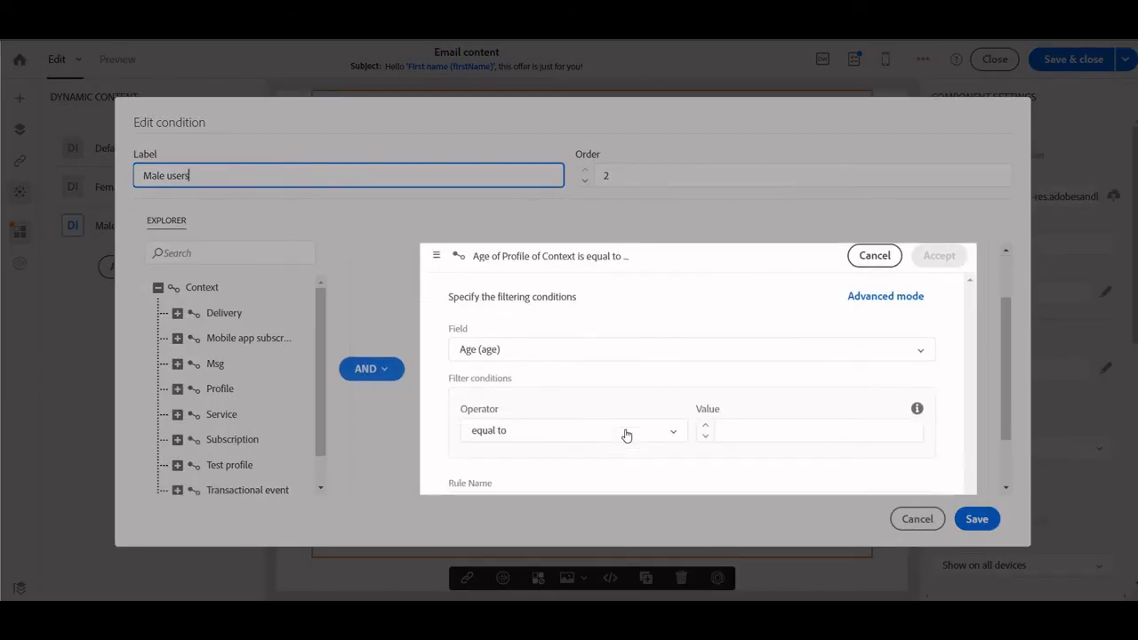
pyautogui.click(614, 433)
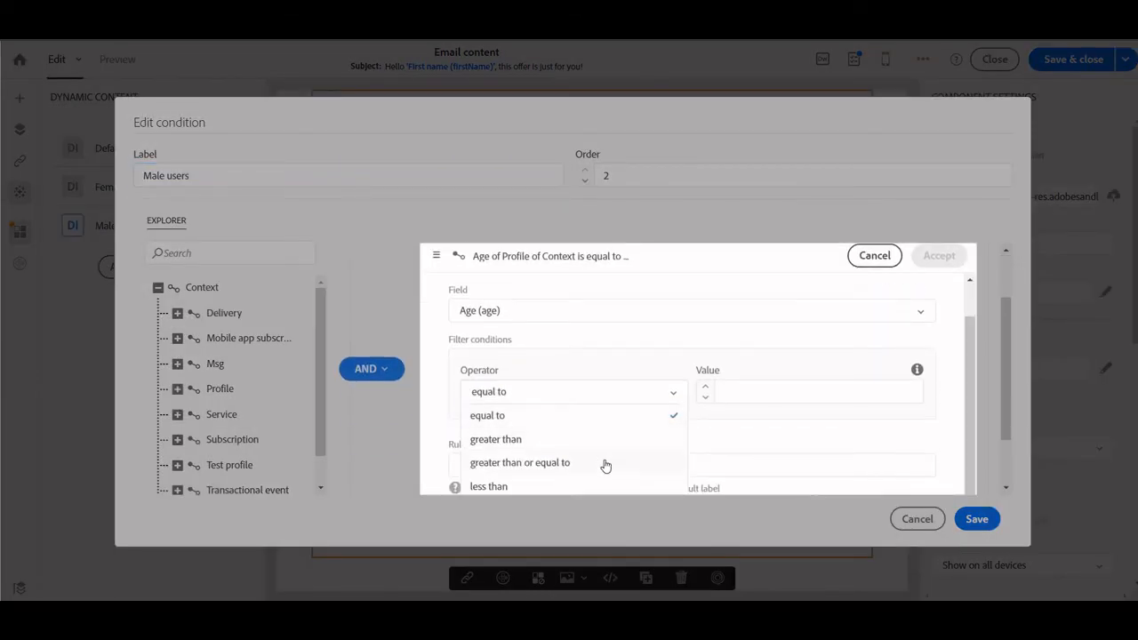
pyautogui.click(554, 467)
pyautogui.click(752, 427)
pyautogui.write('18')
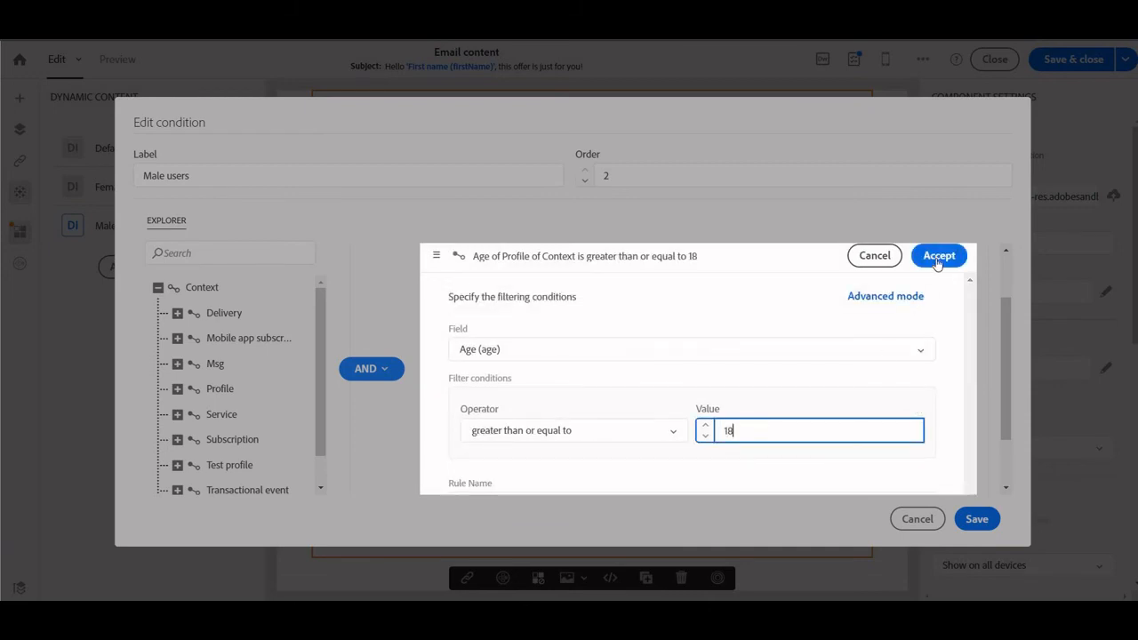
pyautogui.click(938, 258)
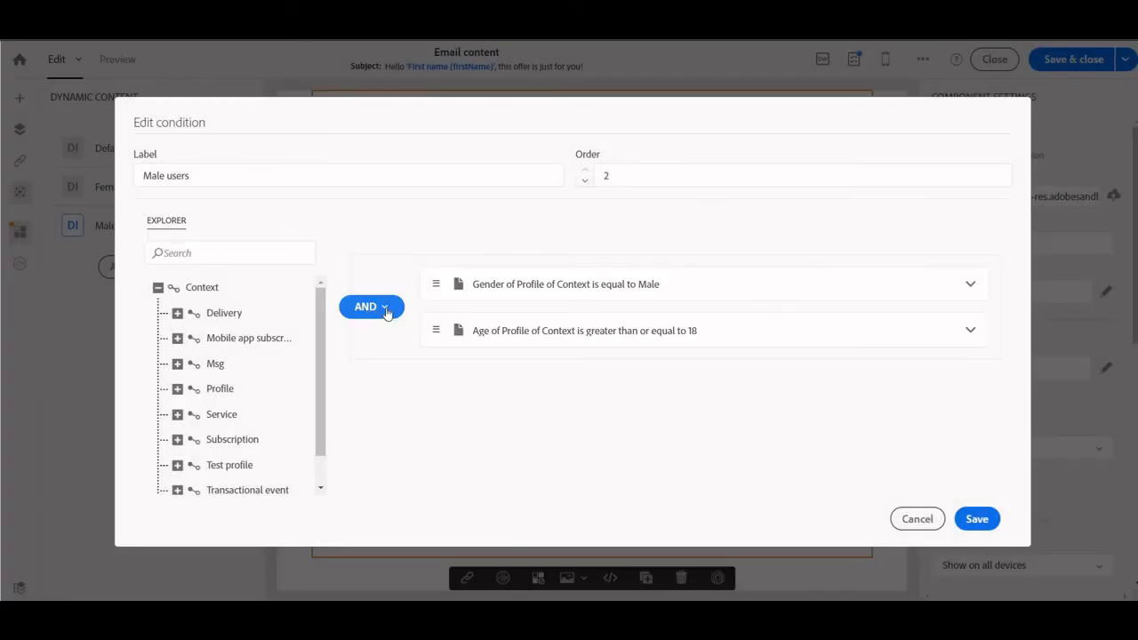
pyautogui.click(385, 310)
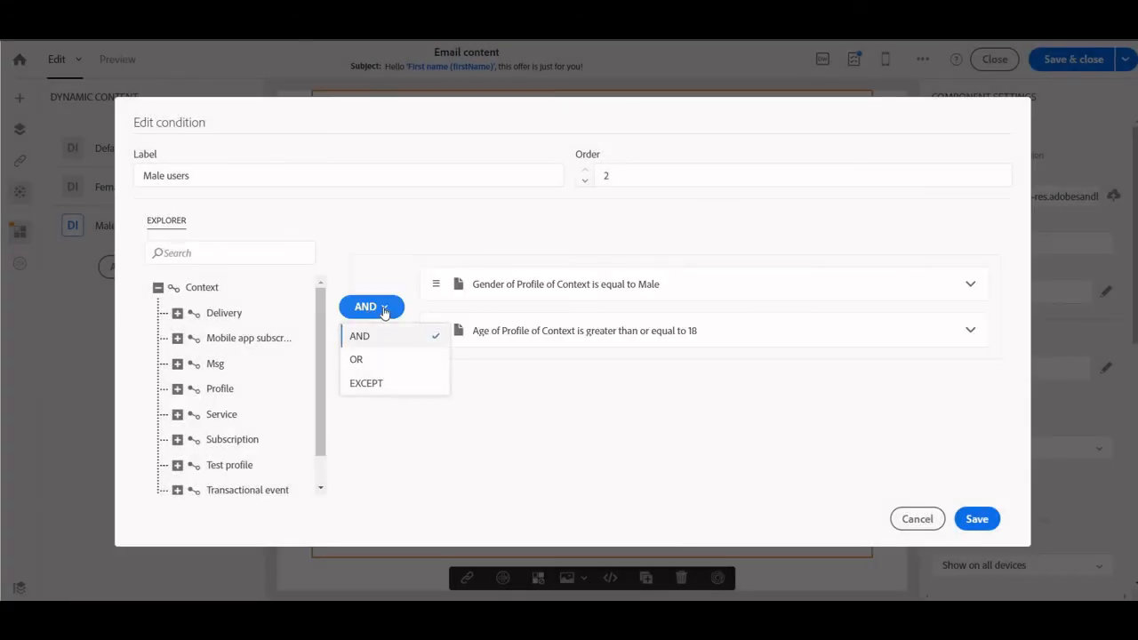
pyautogui.click(483, 298)
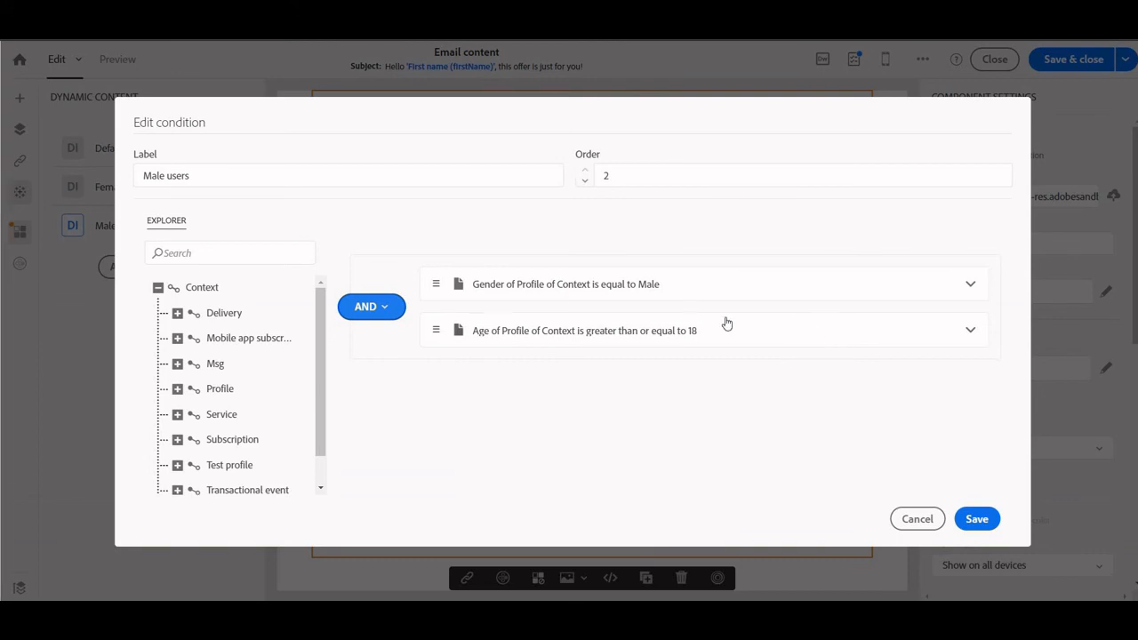
# Delete the Age rule from the Male users condition and save the condition.
pyautogui.click(523, 334)
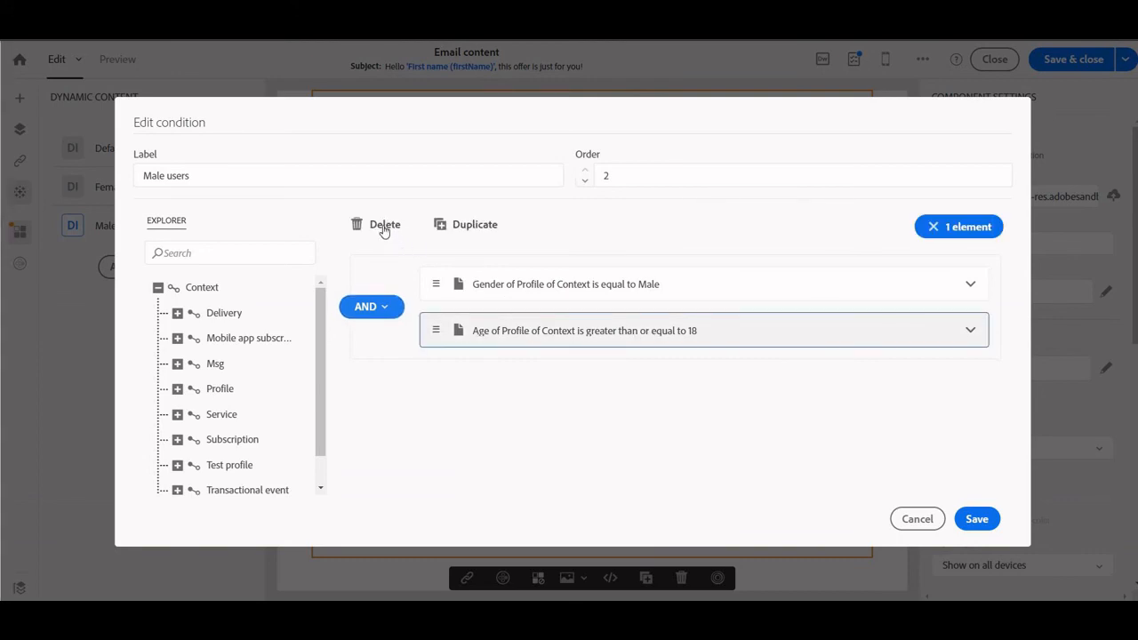
pyautogui.click(382, 225)
pyautogui.click(653, 353)
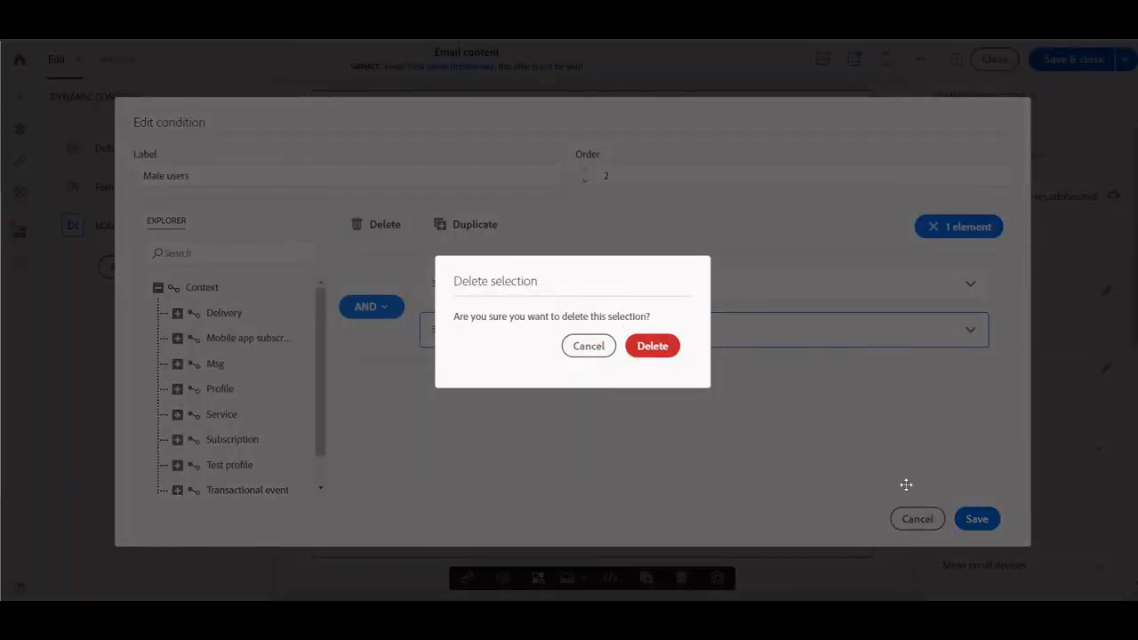
pyautogui.click(970, 517)
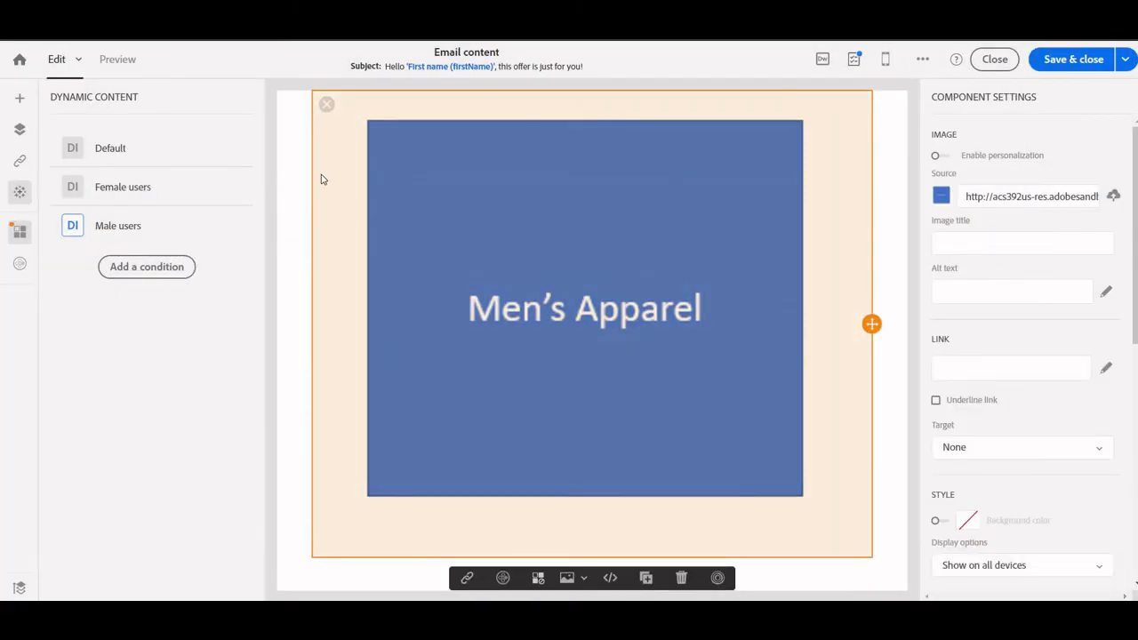
# Preview the email using the first test profile to check its subject line and image.
pyautogui.click(130, 69)
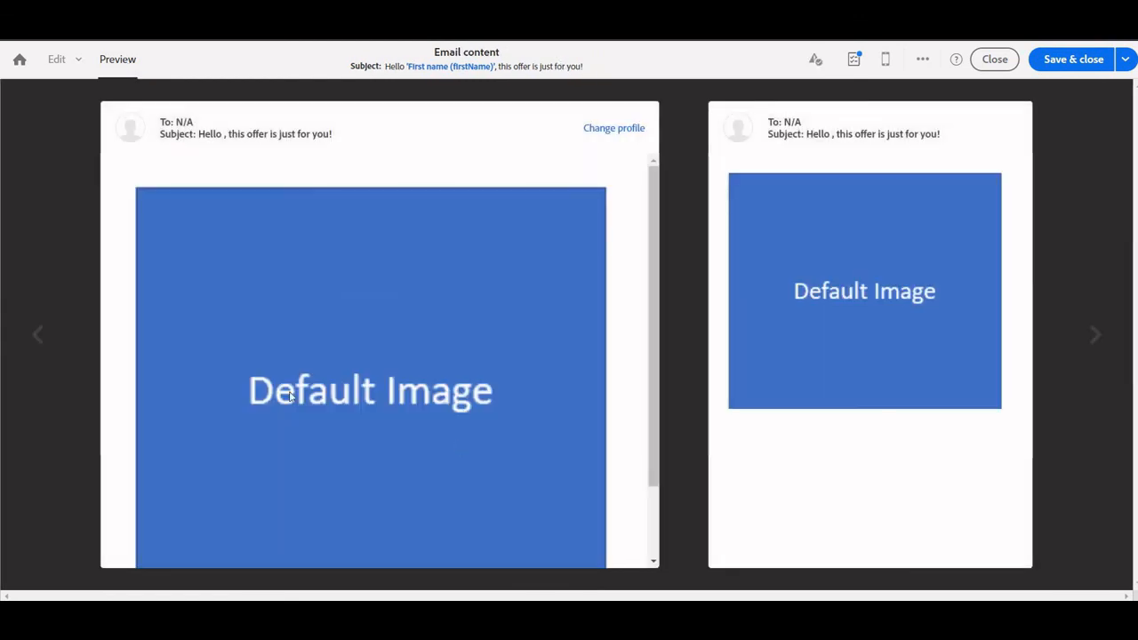
pyautogui.click(611, 130)
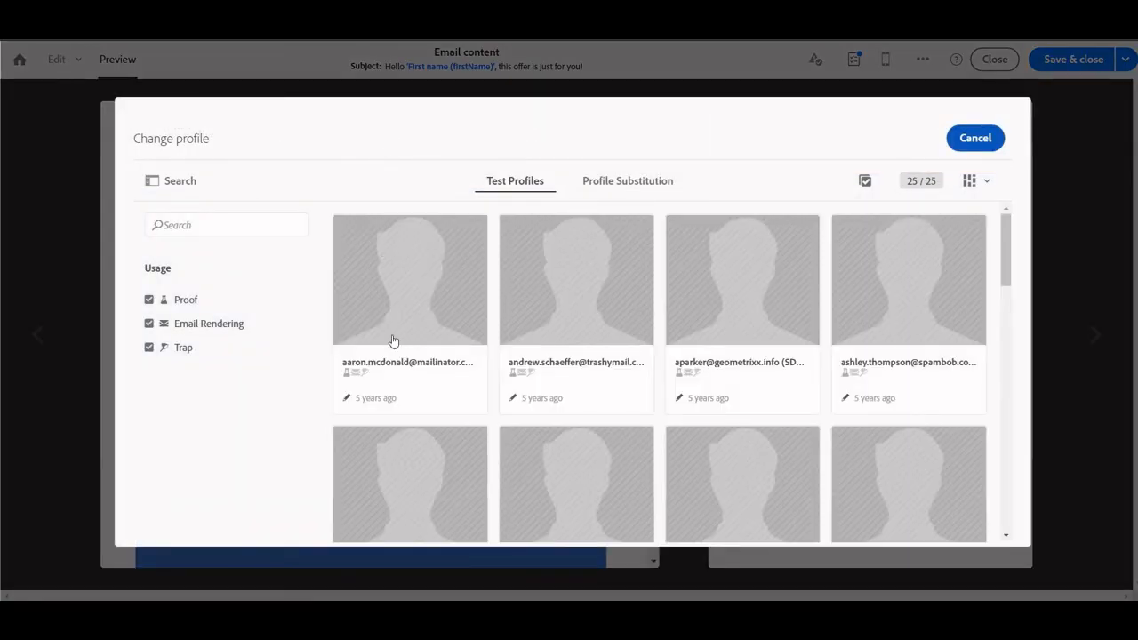
pyautogui.click(378, 256)
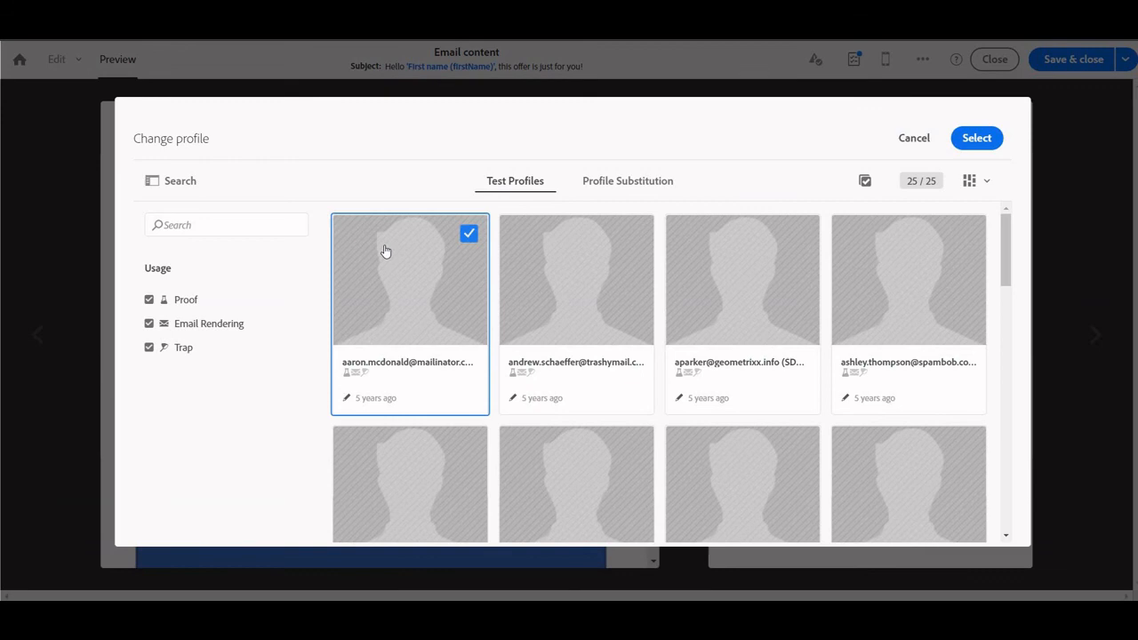
pyautogui.click(976, 138)
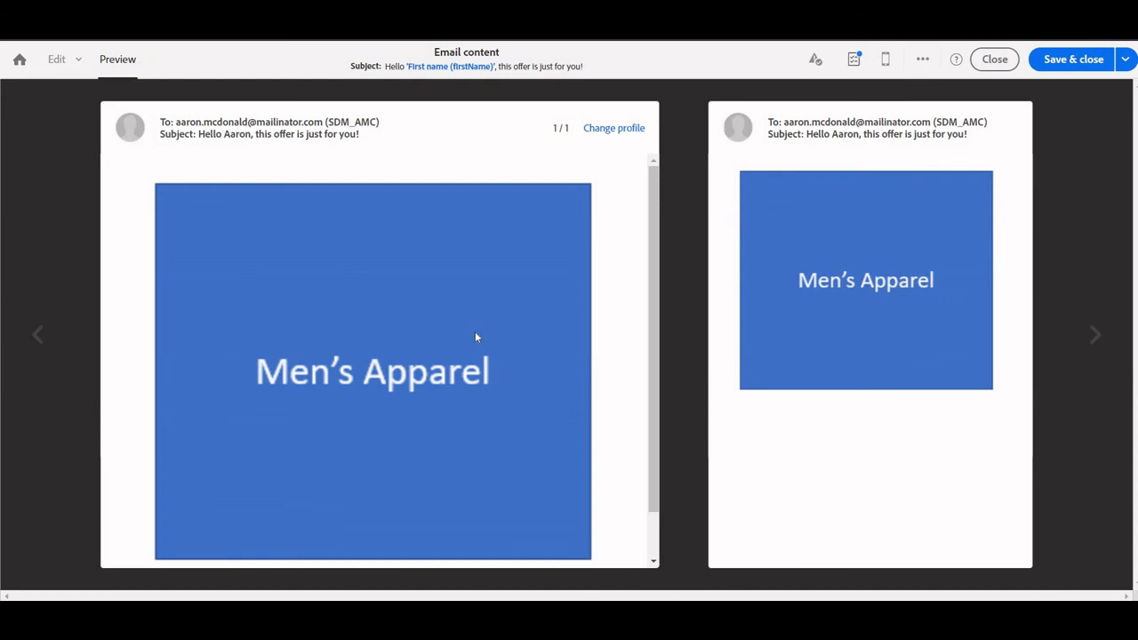
# Change the preview to the second test profile in the second row of the profile list.
pyautogui.click(622, 127)
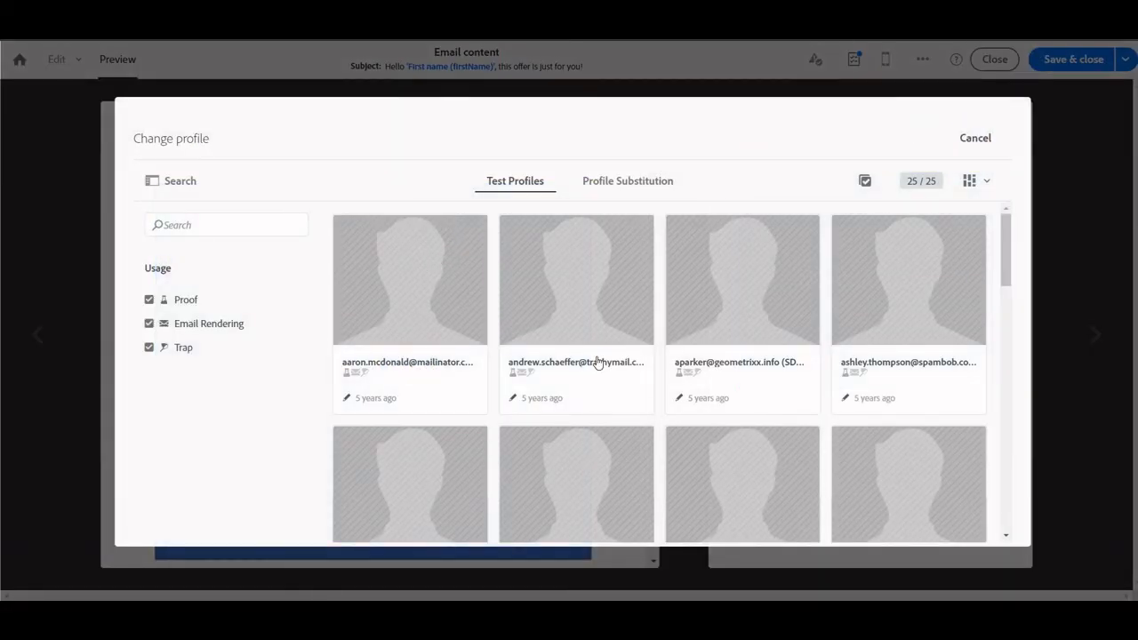
pyautogui.scroll(-3, 591, 365)
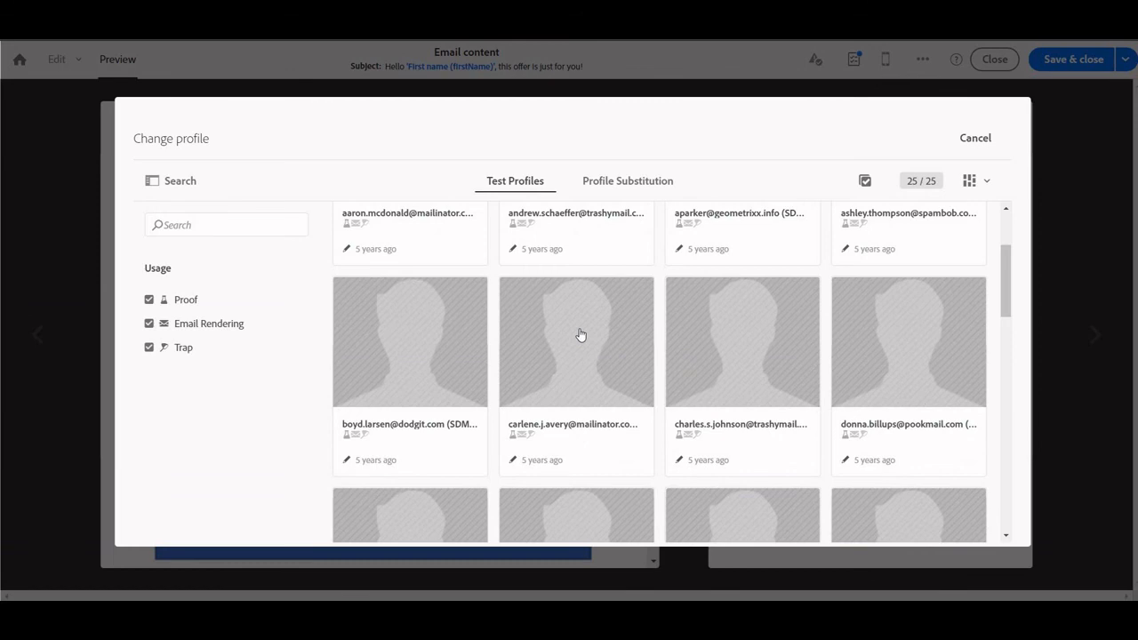
pyautogui.click(580, 334)
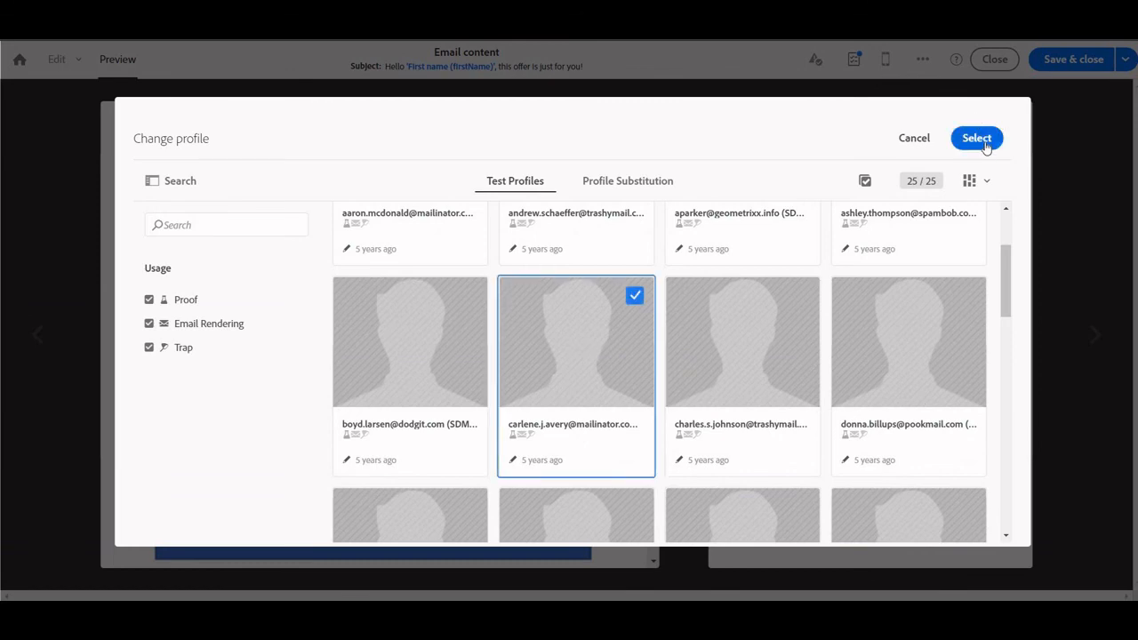
pyautogui.click(978, 139)
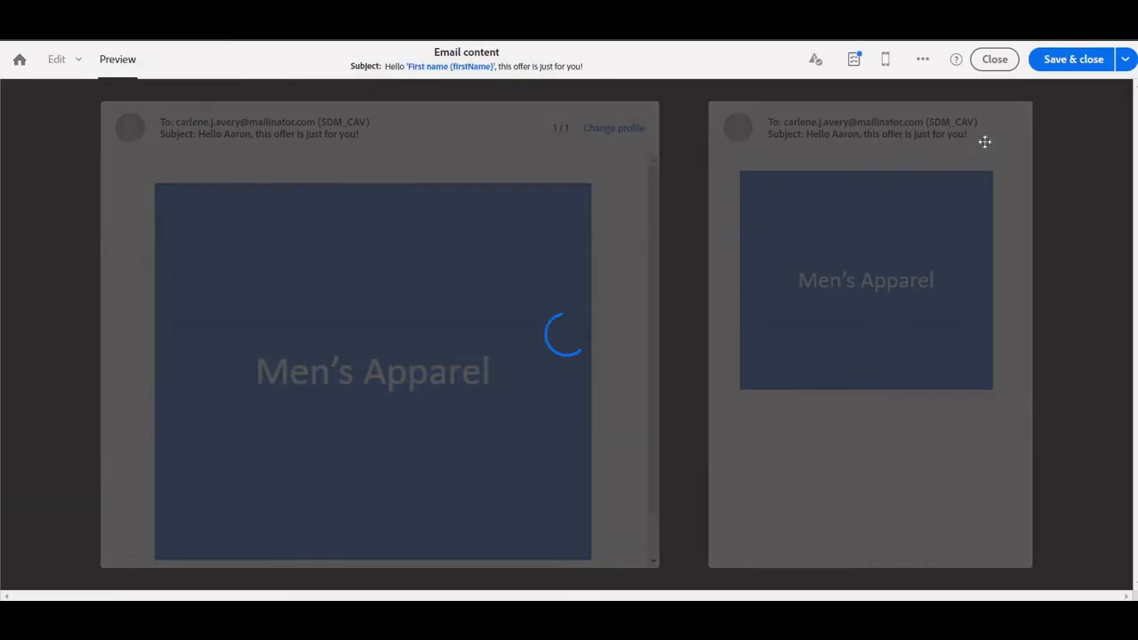